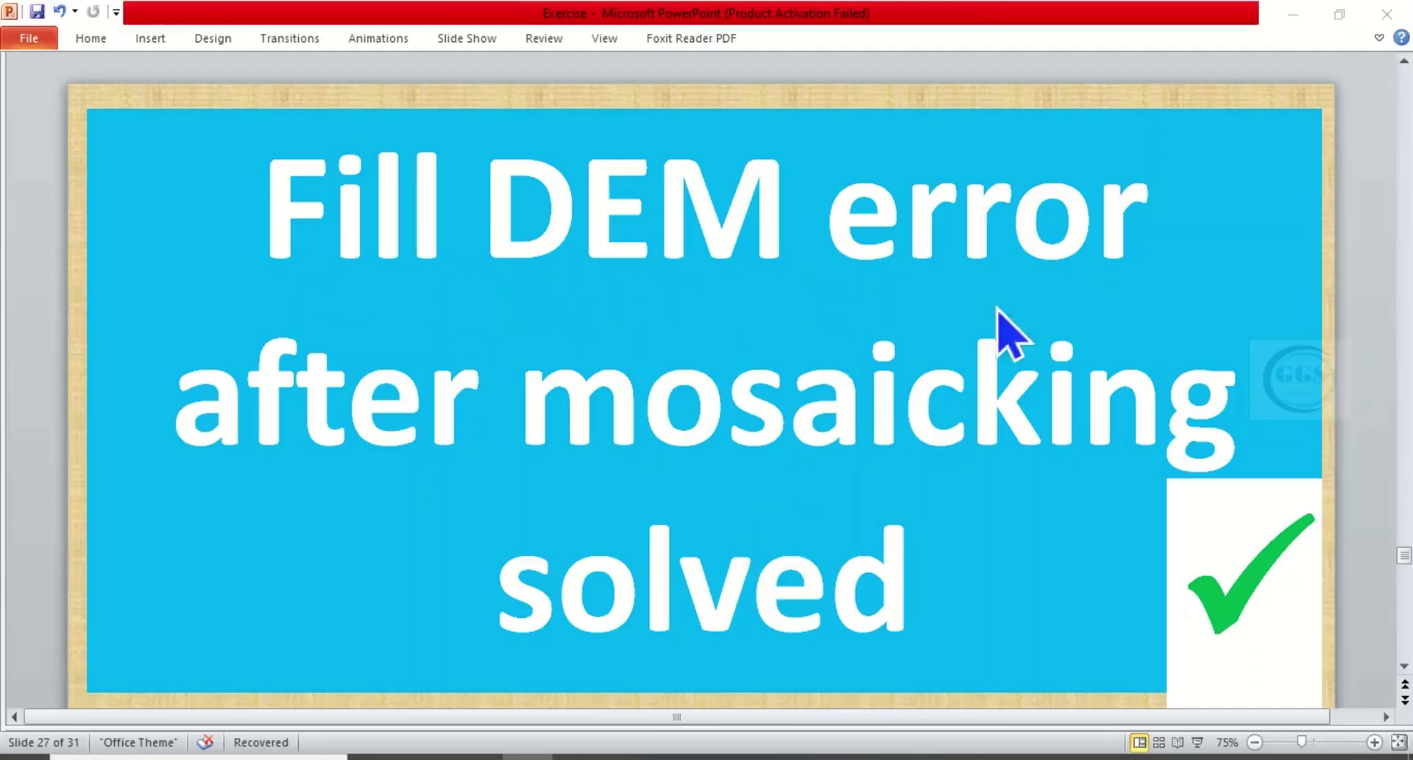
# Minimize the PowerPoint title slide presentation to bring the empty ArcMap project into view
pyautogui.click(1301, 15)
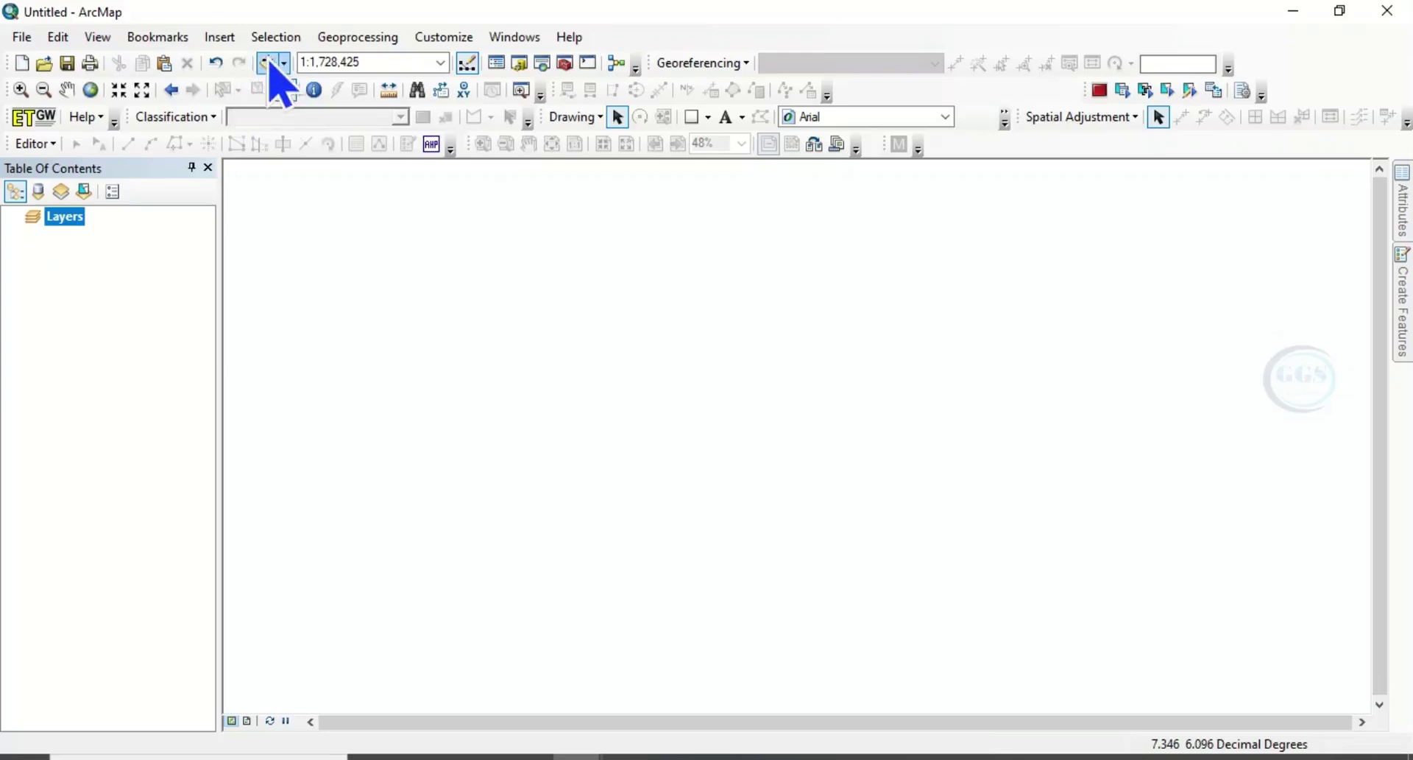
# Add the Calabar 2 n05_e008 and Calabar n04_e008 DEM tiles from C:\DEM to the map
pyautogui.click(268, 63)
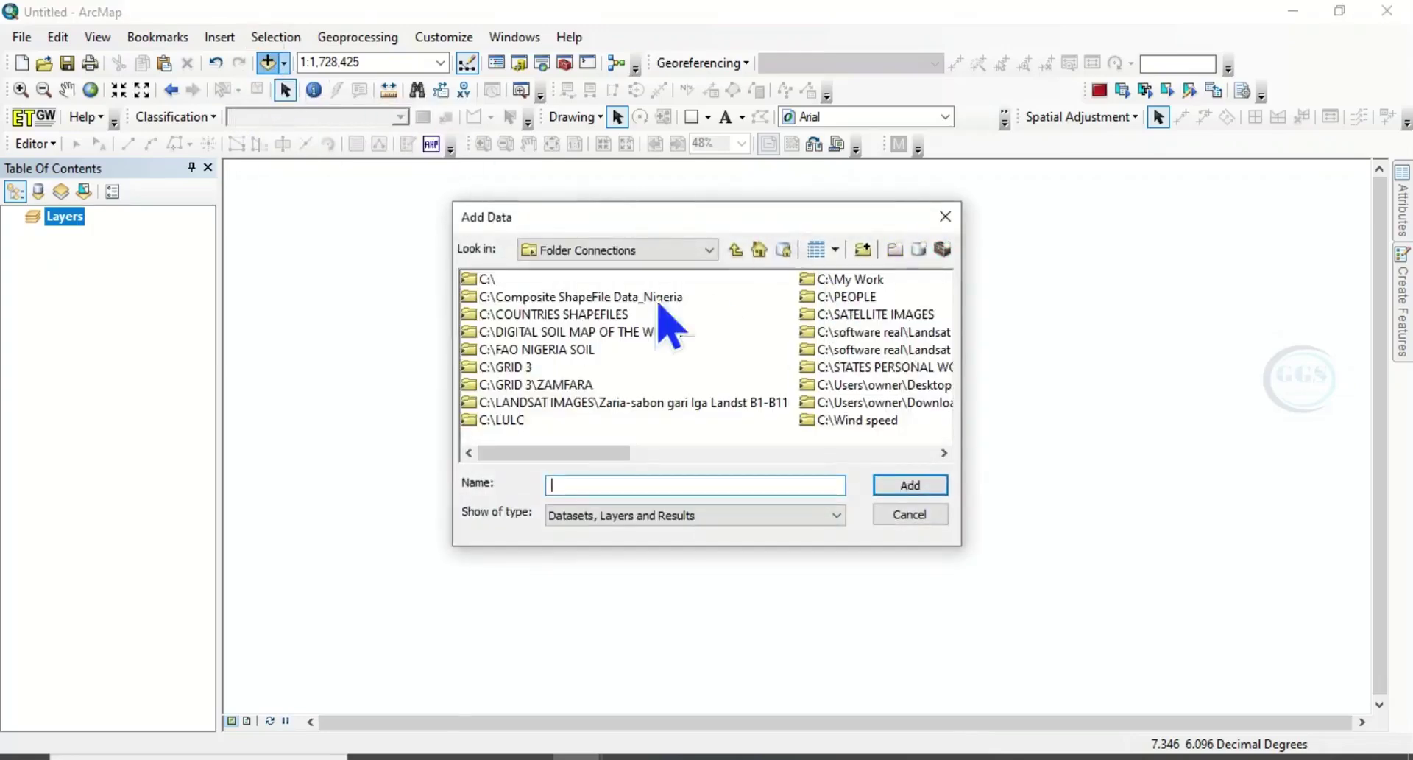
pyautogui.doubleClick(492, 282)
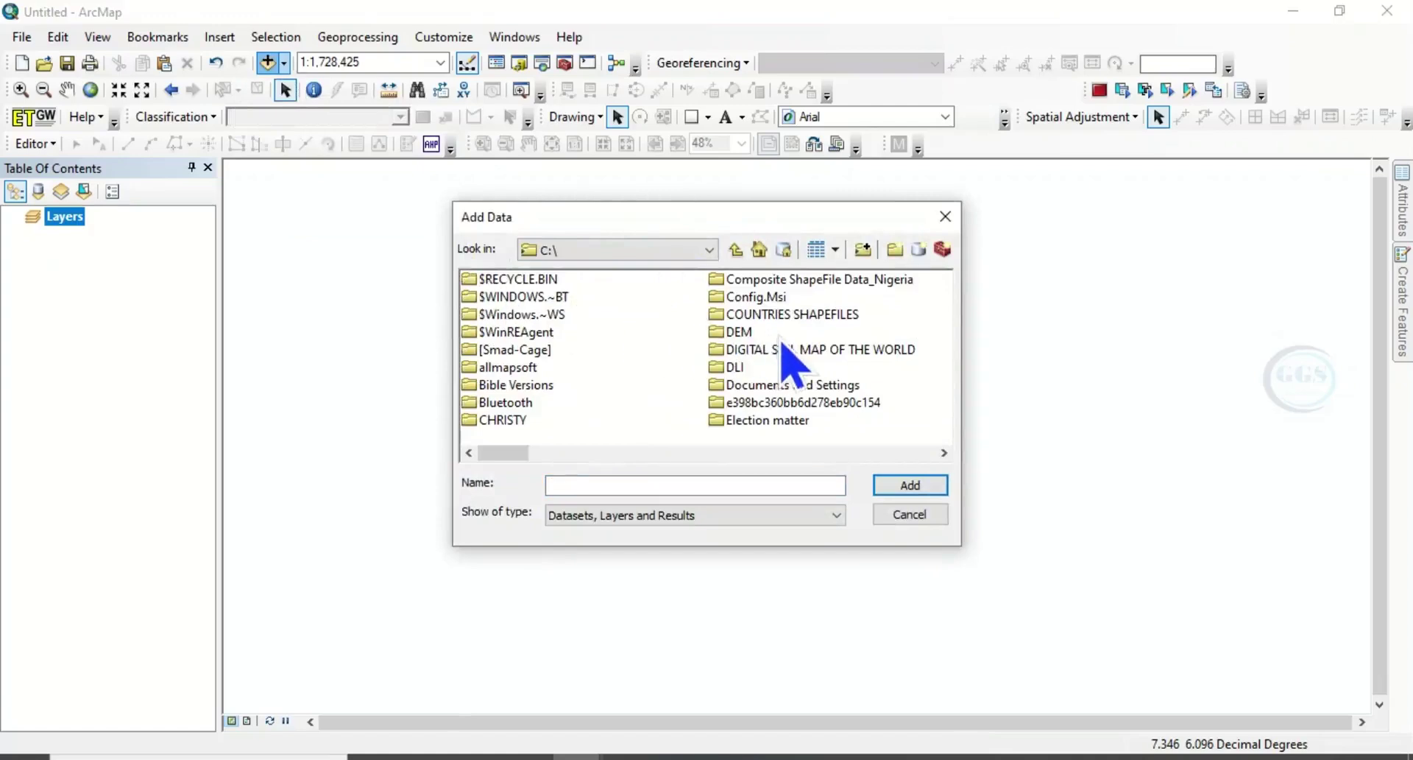
pyautogui.click(739, 333)
pyautogui.doubleClick(739, 333)
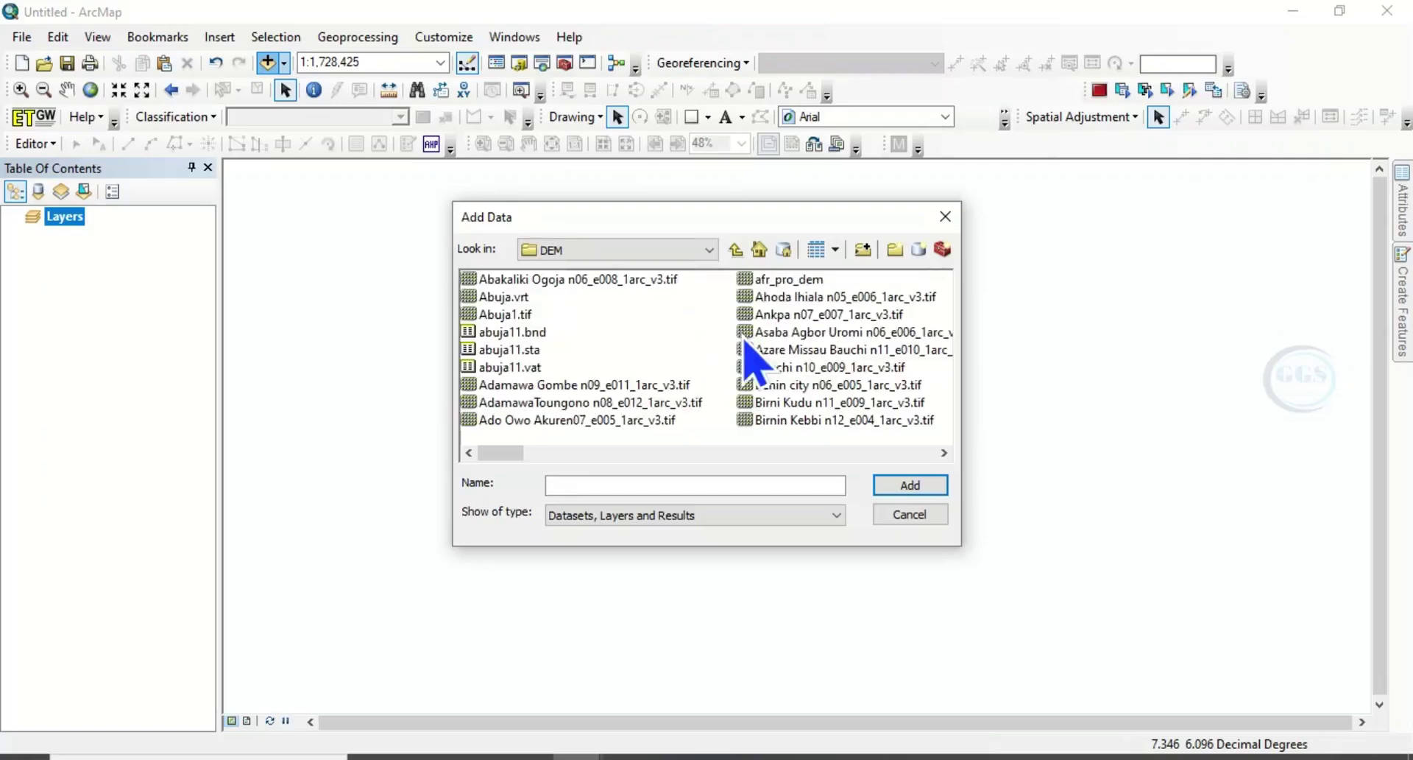
pyautogui.hscroll(3, 819, 356)
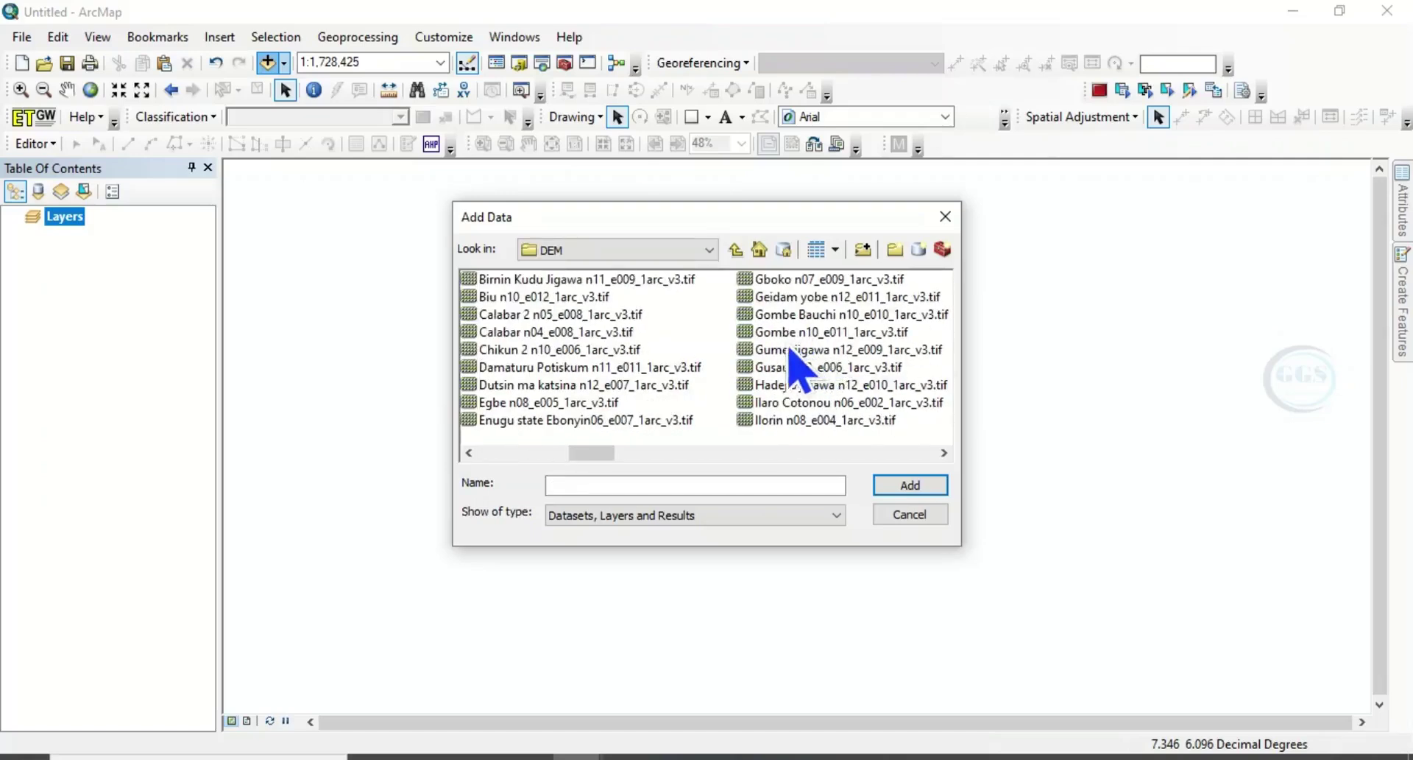
pyautogui.click(496, 318)
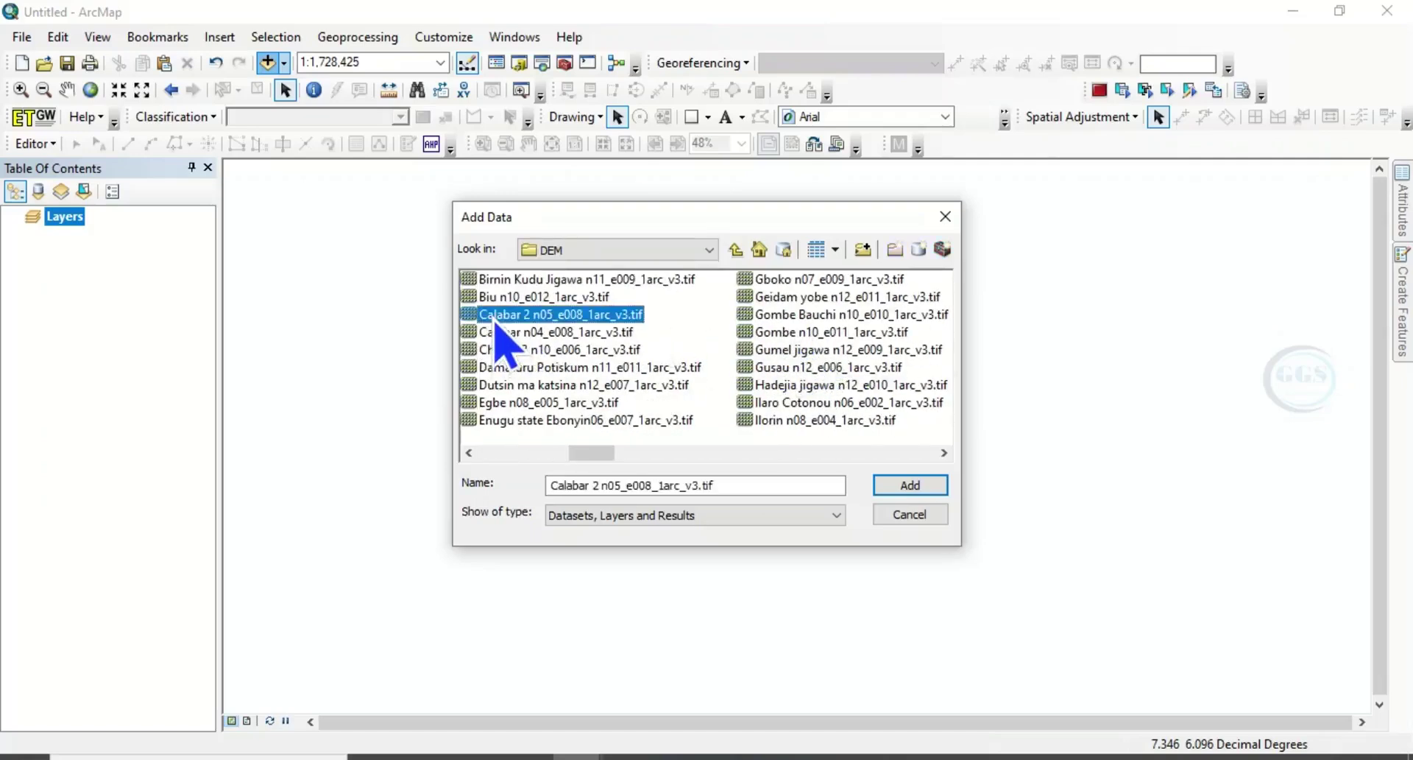
pyautogui.keyDown('ctrl'); pyautogui.click(502, 332); pyautogui.keyUp('ctrl')
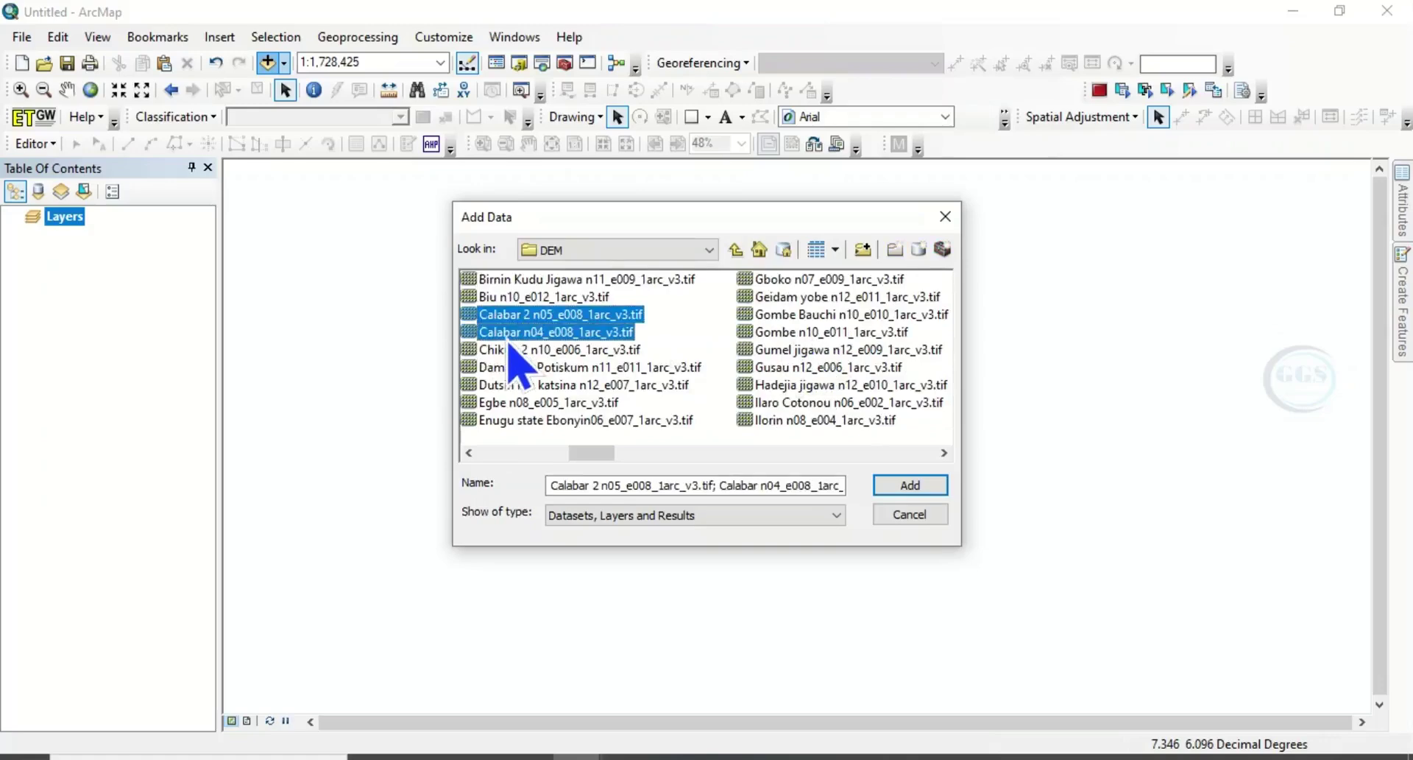
pyautogui.click(887, 487)
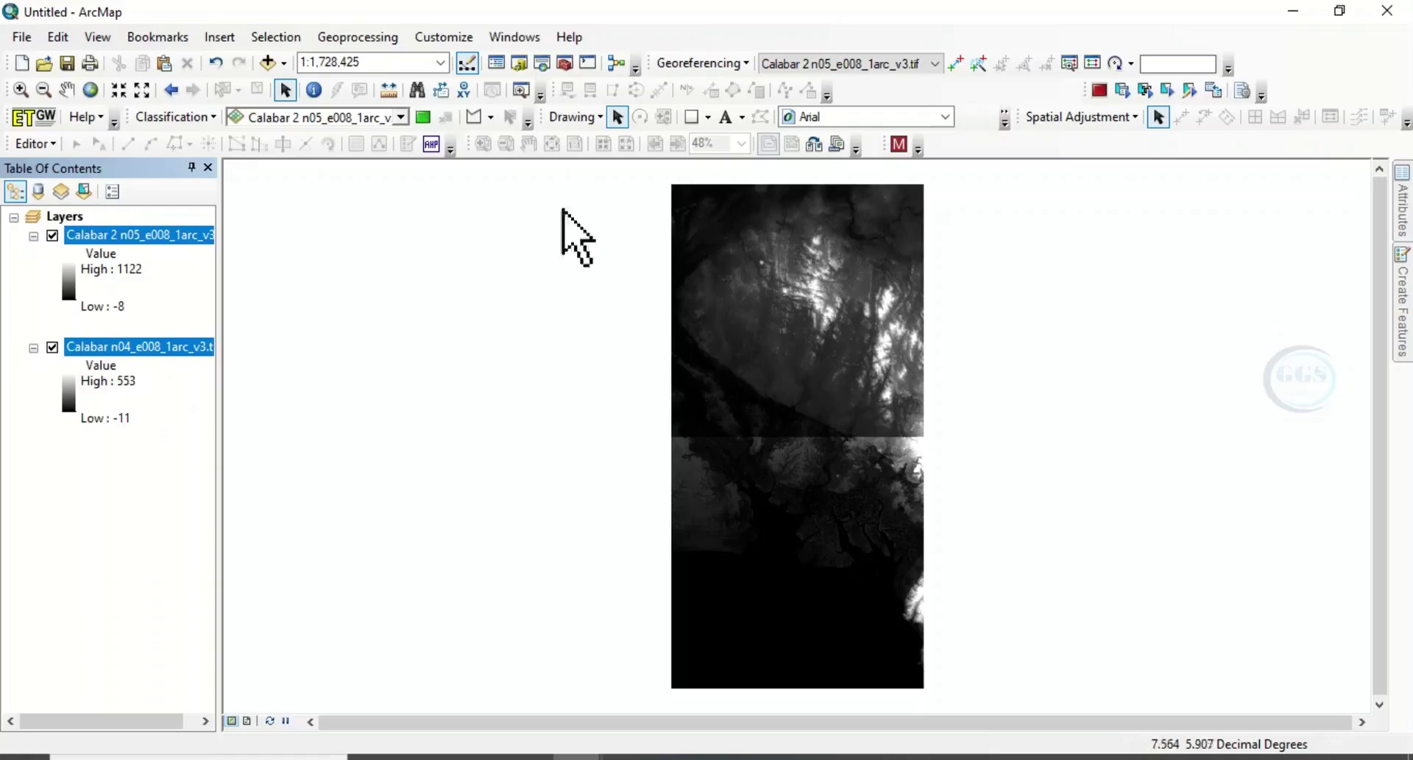
# Launch Mosaic To New Raster from ArcToolbox's Data Management > Raster > Raster Dataset toolset
pyautogui.click(587, 62)
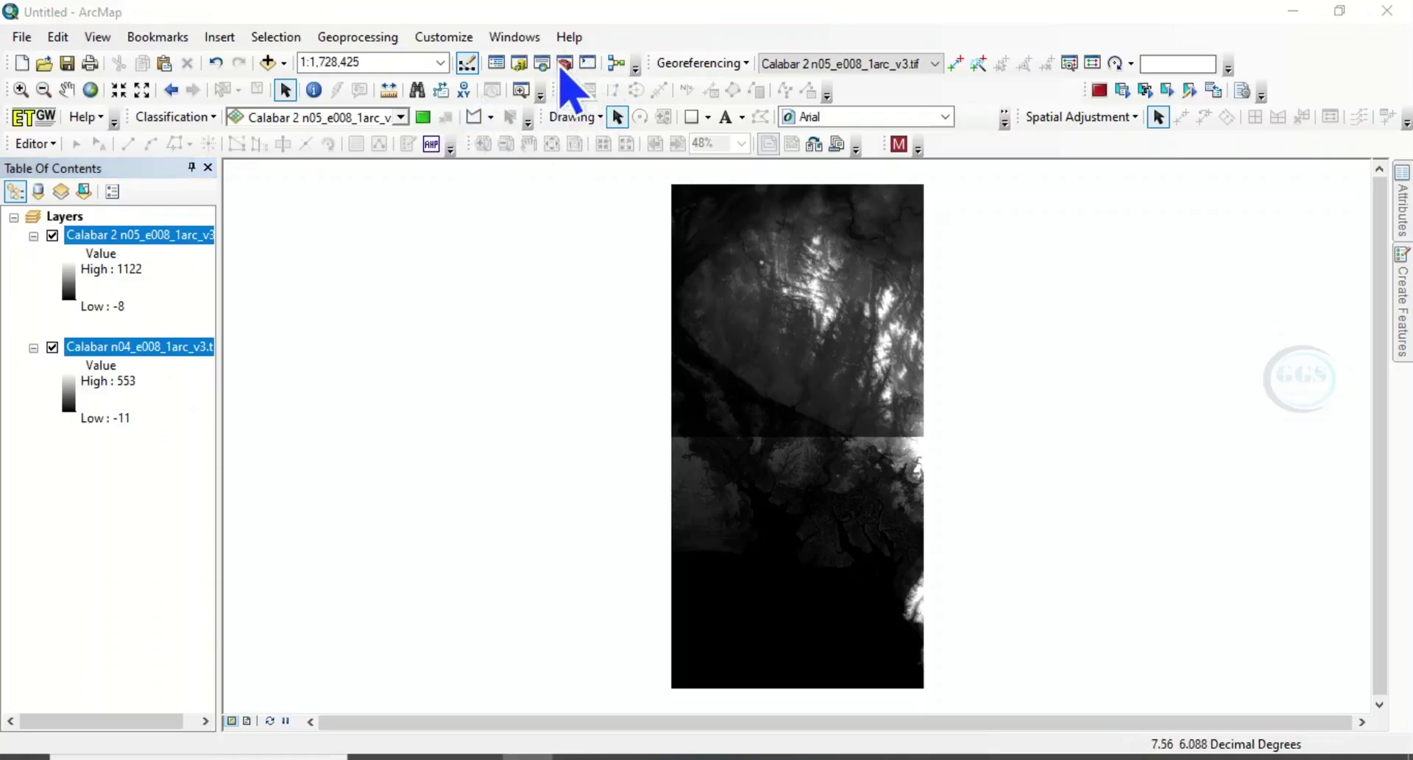
pyautogui.click(563, 63)
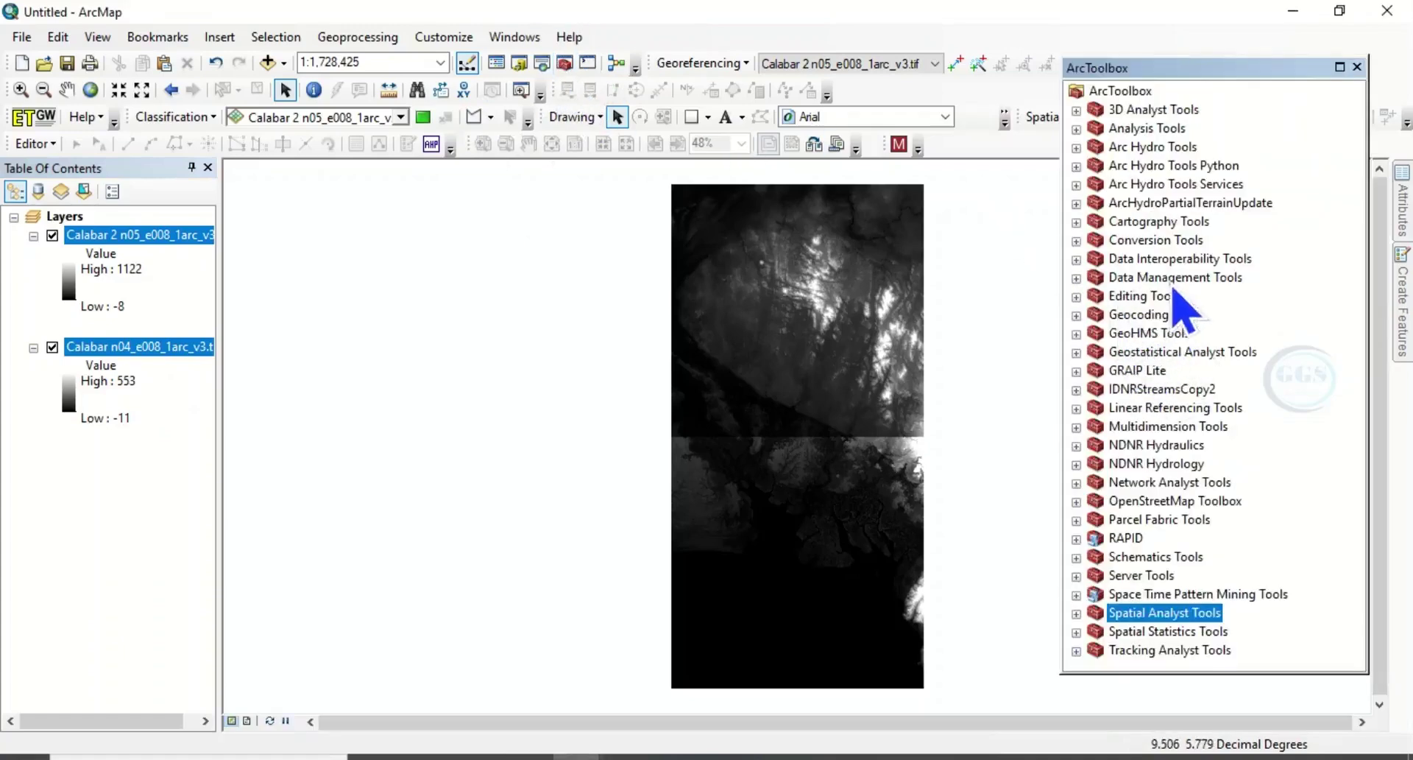
pyautogui.doubleClick(1090, 283)
pyautogui.scroll(-2, 1126, 456)
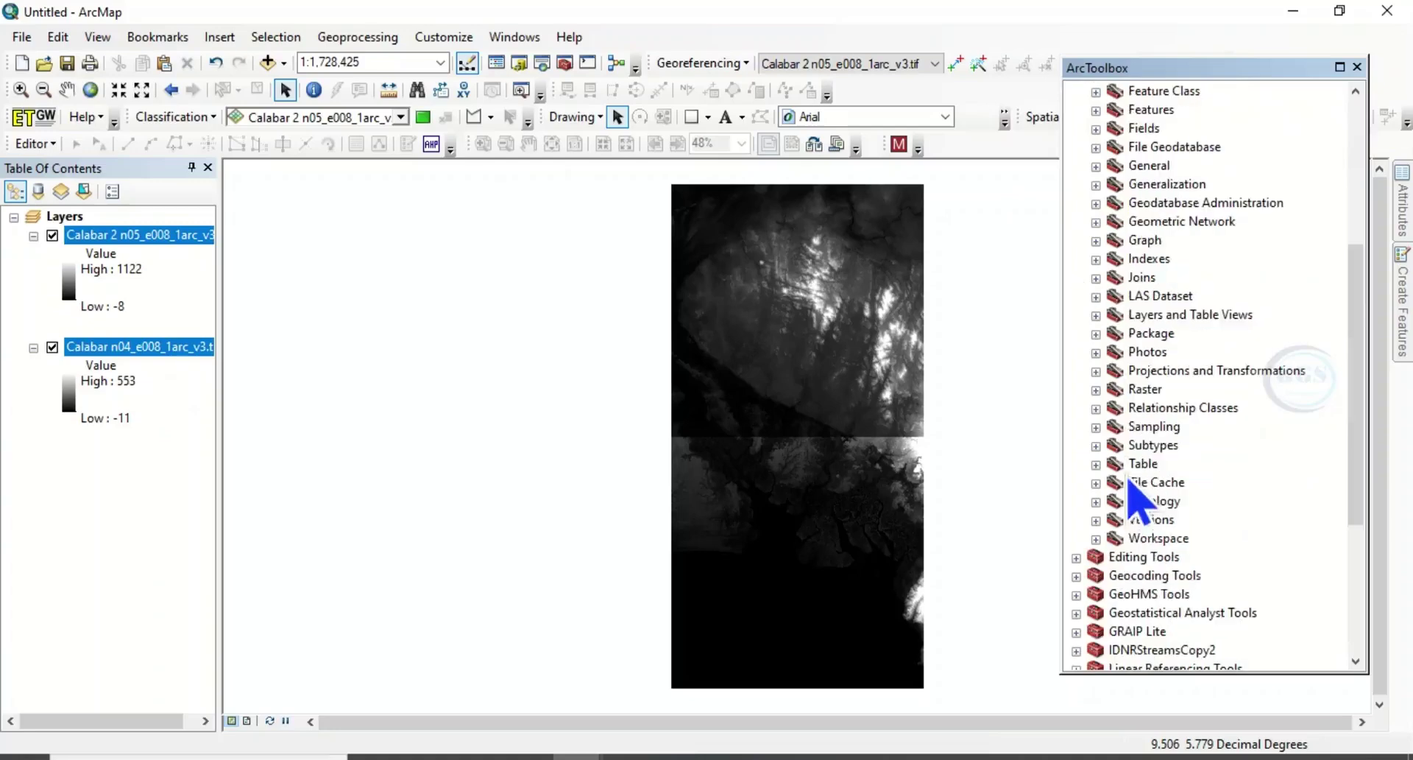
pyautogui.click(1096, 390)
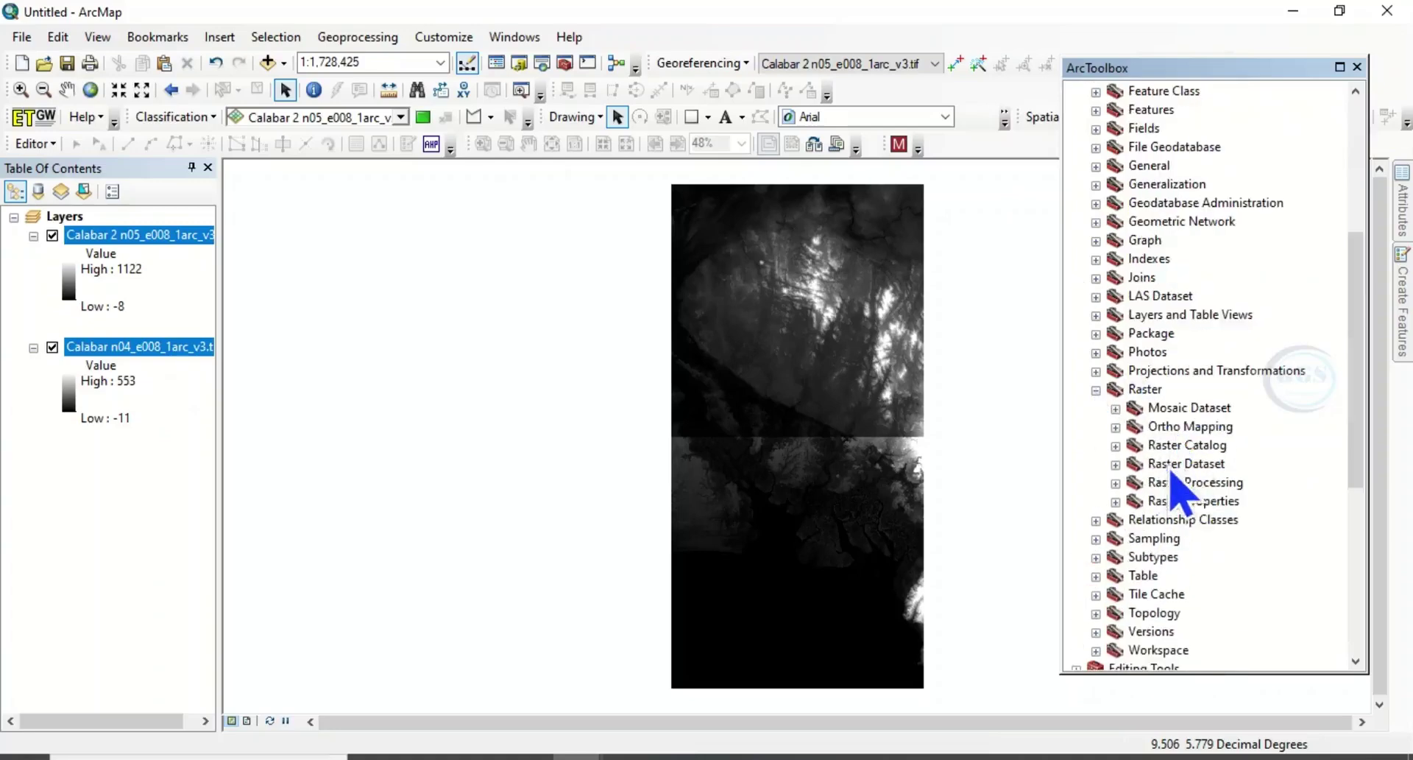
pyautogui.click(1116, 466)
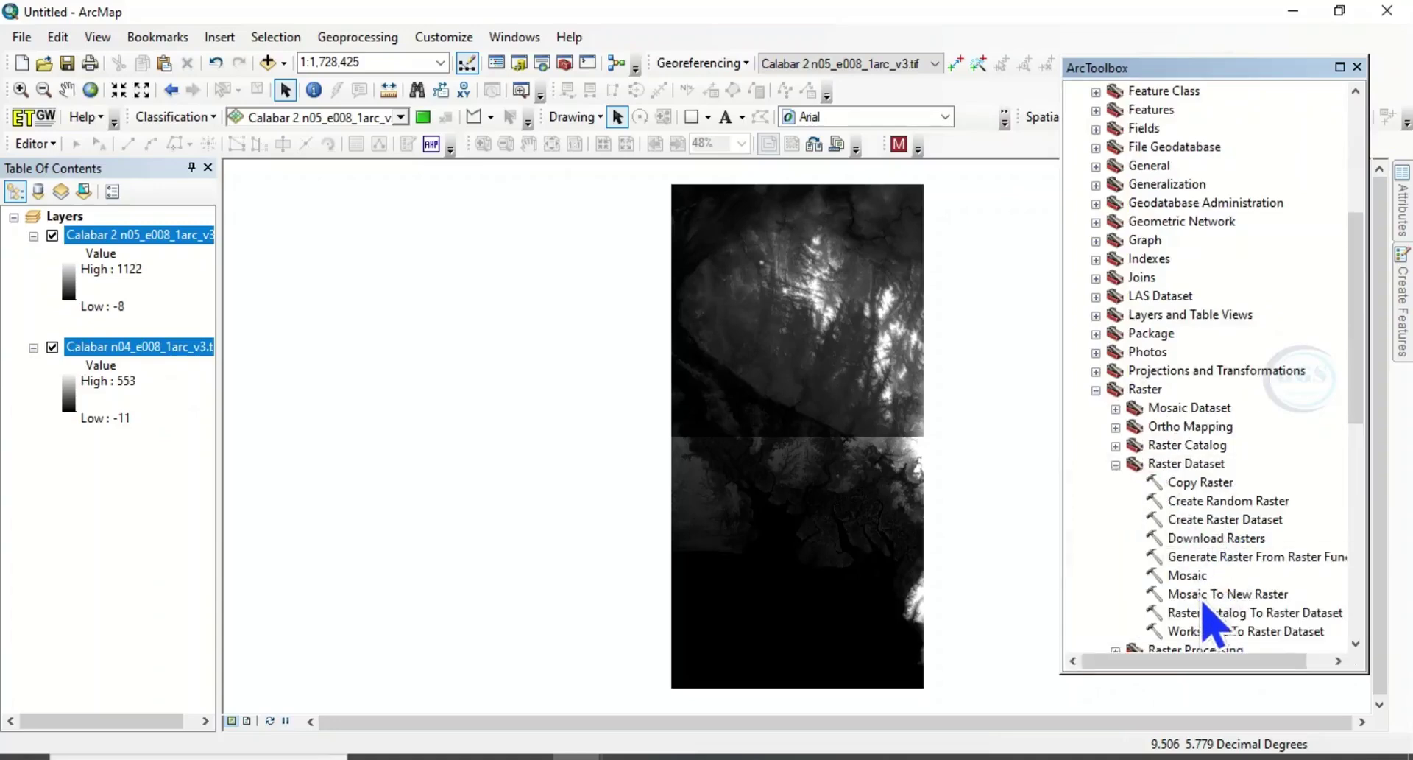
pyautogui.doubleClick(1233, 600)
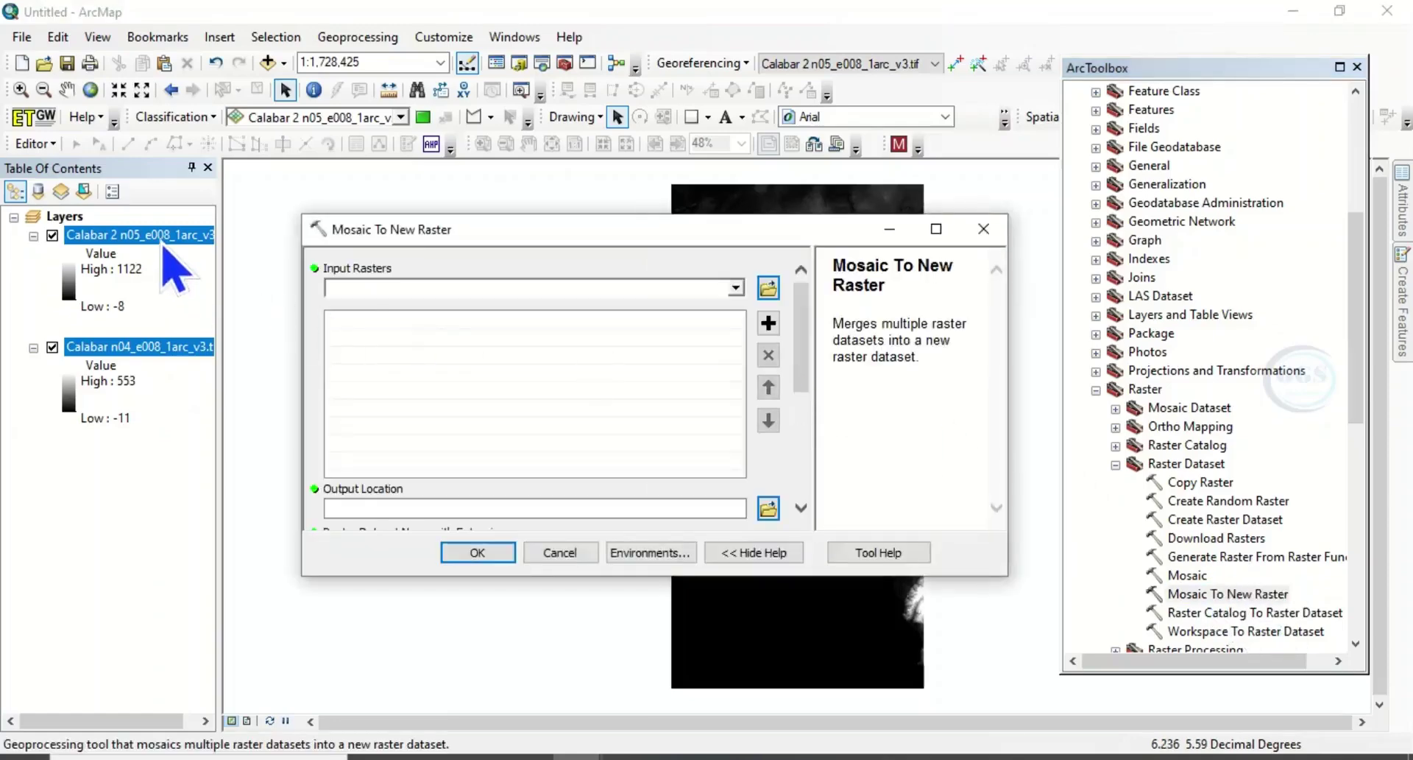
# Drag both Calabar layers into Input Rasters and browse the output location to Desktop\EXERCISE
pyautogui.moveTo(162, 246); pyautogui.dragTo(399, 393)
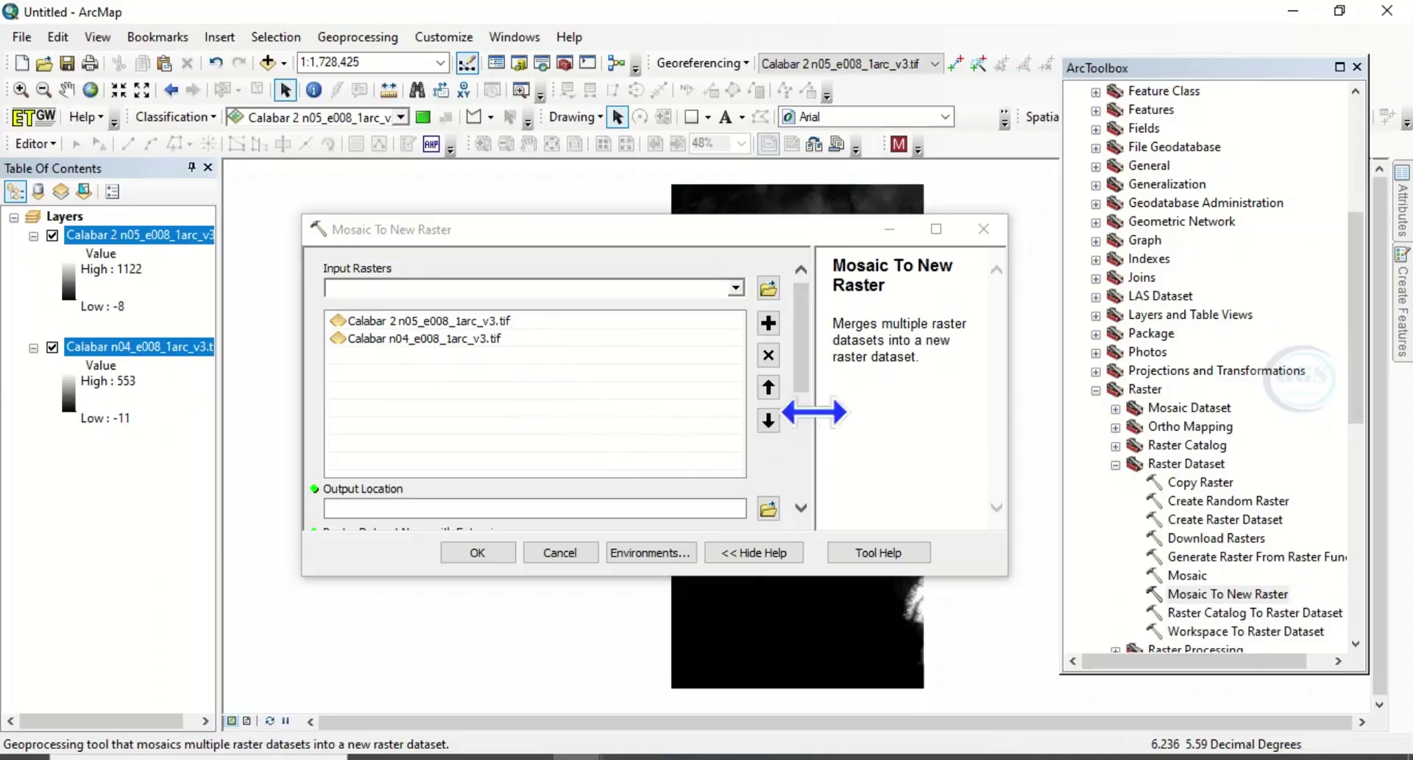
pyautogui.scroll(-2, 779, 479)
pyautogui.click(768, 423)
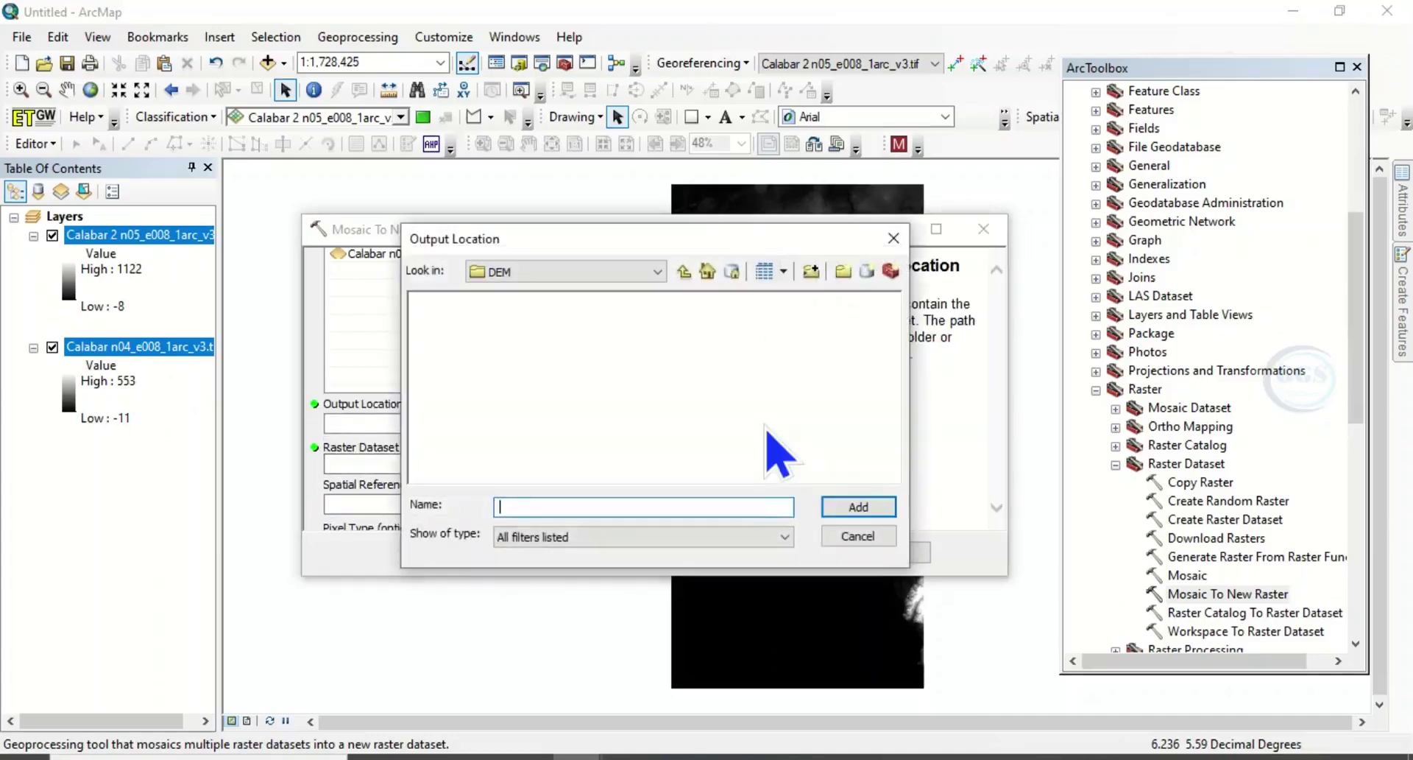
pyautogui.click(685, 274)
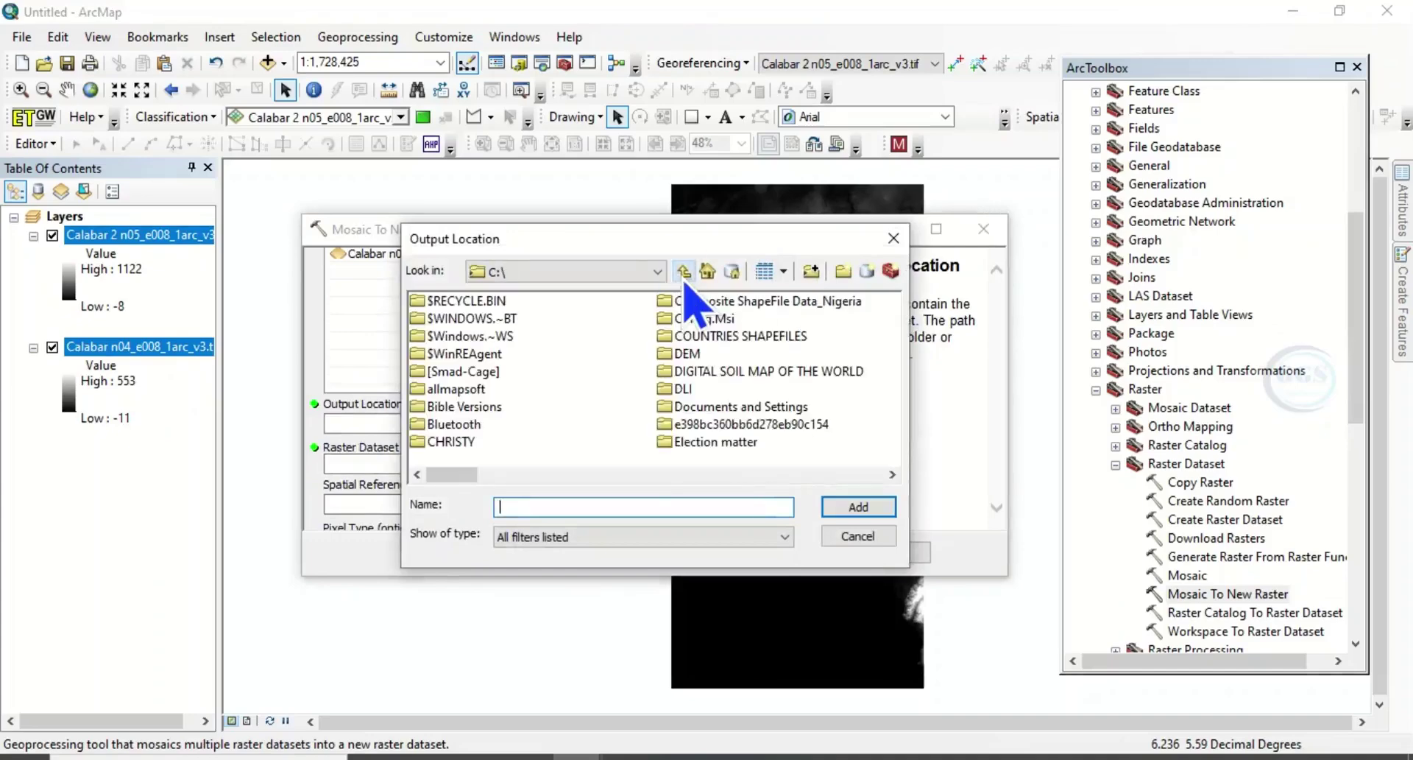
pyautogui.click(684, 274)
pyautogui.click(831, 408)
pyautogui.doubleClick(833, 409)
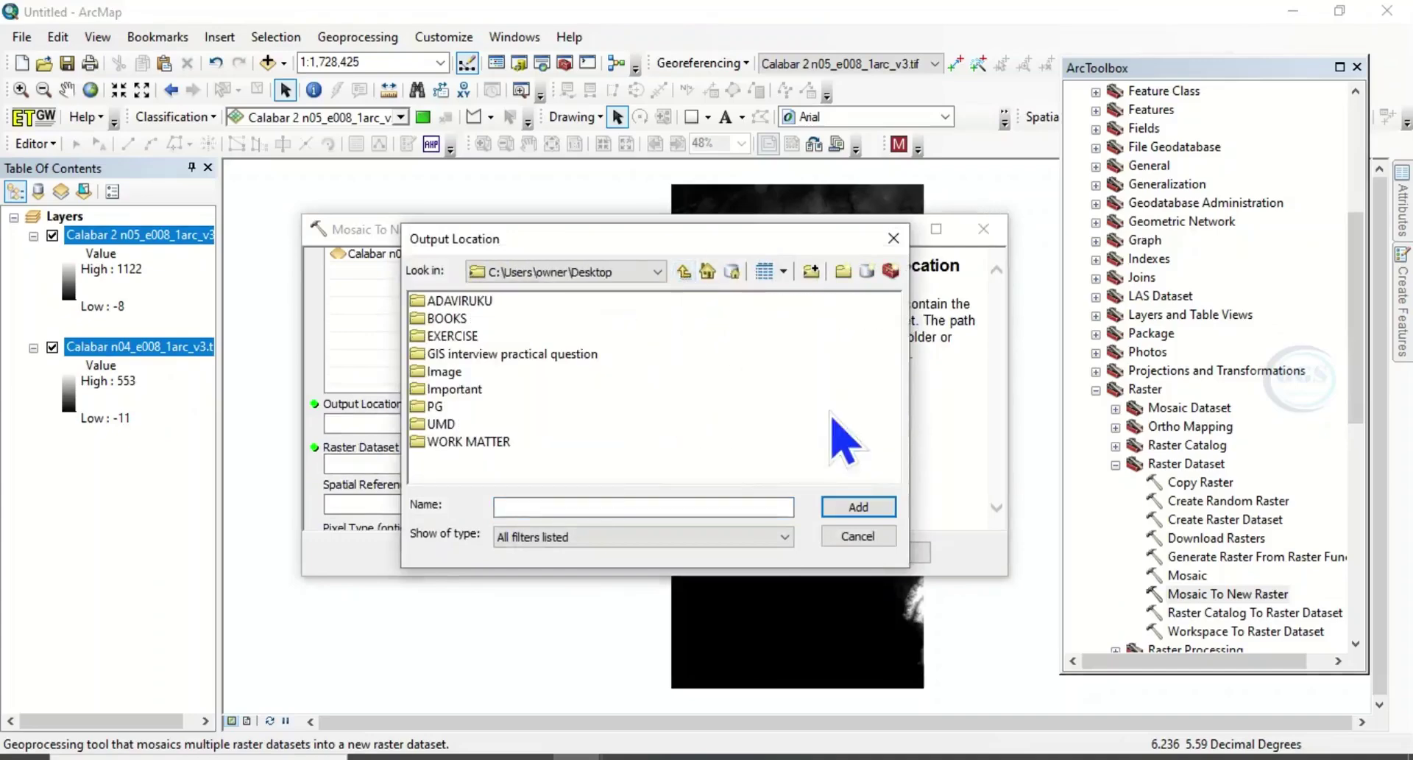
pyautogui.click(452, 337)
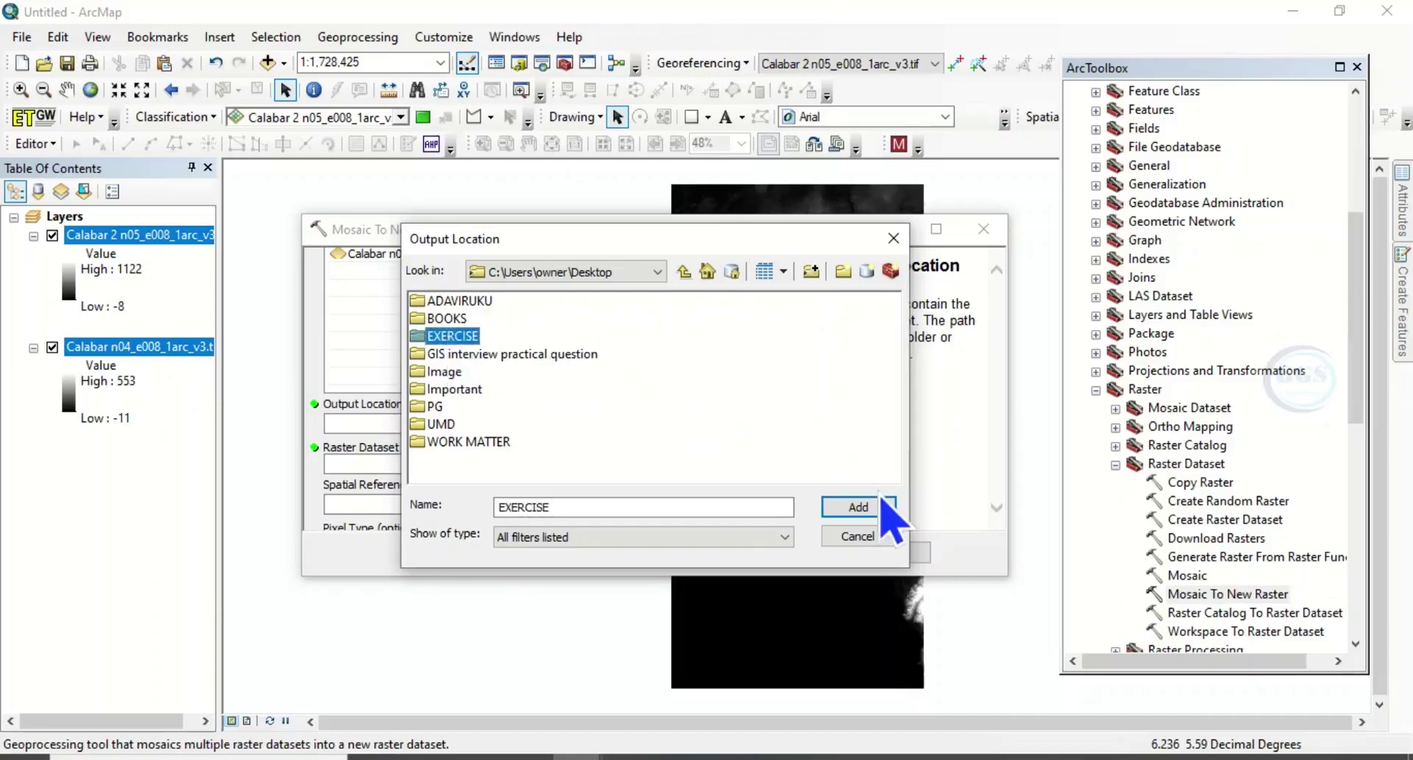
# Confirm EXERCISE as the output location, set Number of Bands to 1, and name the output Mosaic1.tif
pyautogui.click(863, 508)
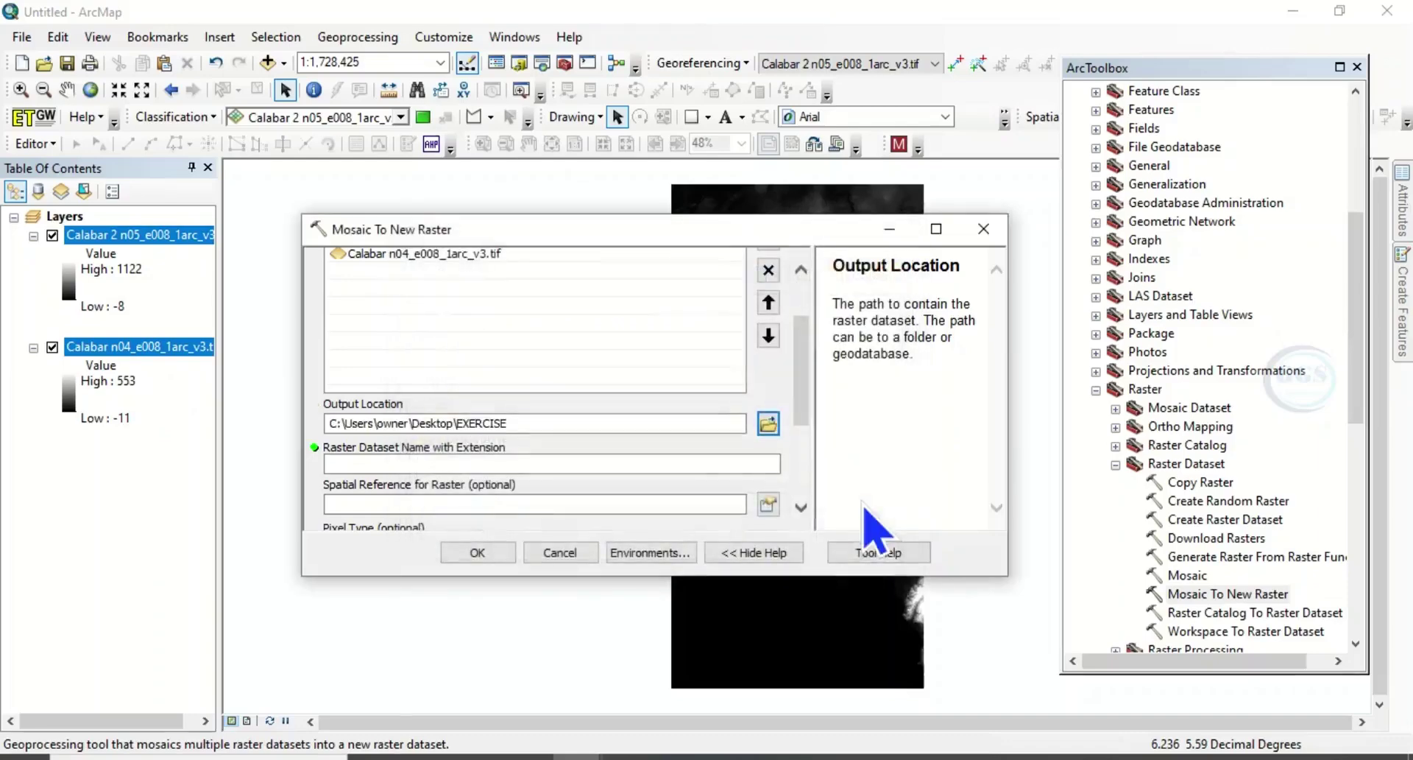
pyautogui.click(561, 464)
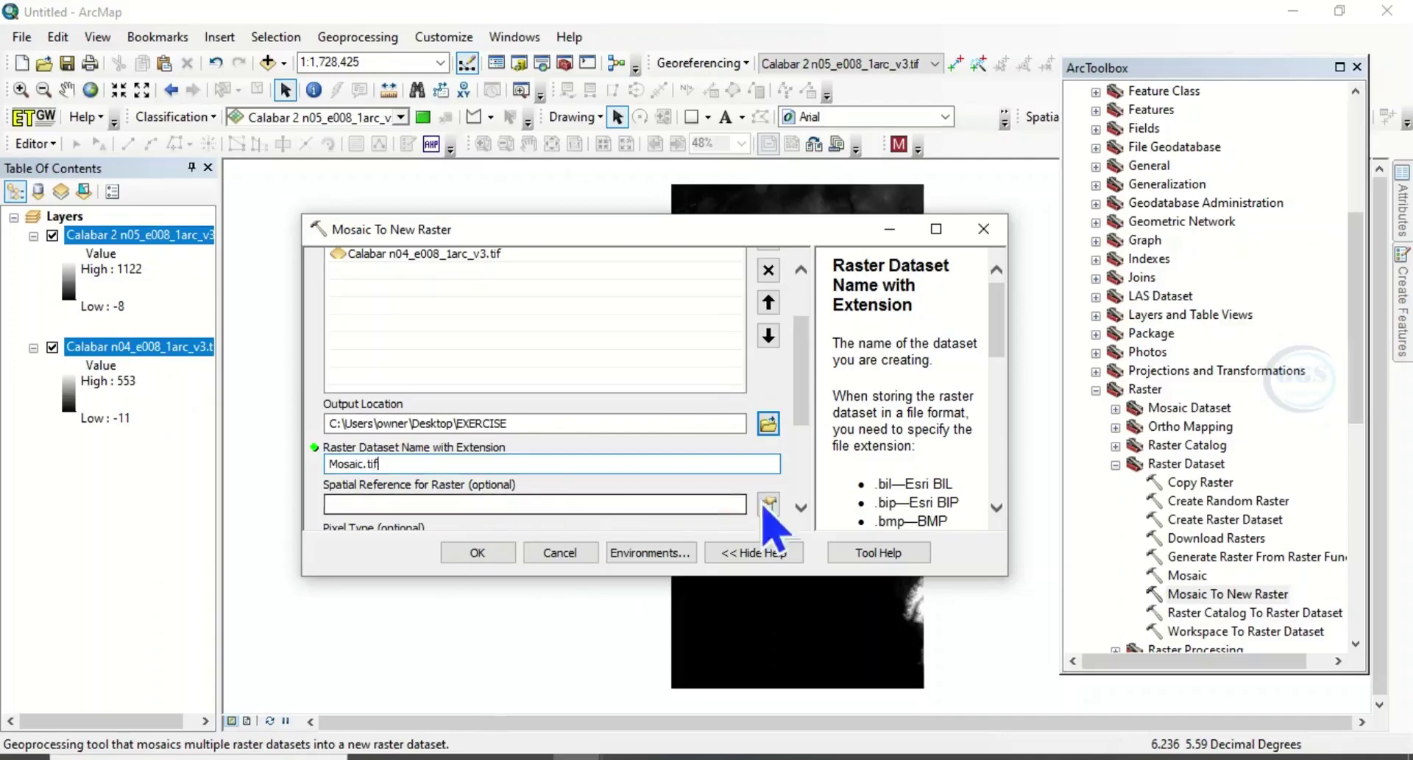
pyautogui.scroll(-1, 802, 488)
pyautogui.scroll(-2, 802, 489)
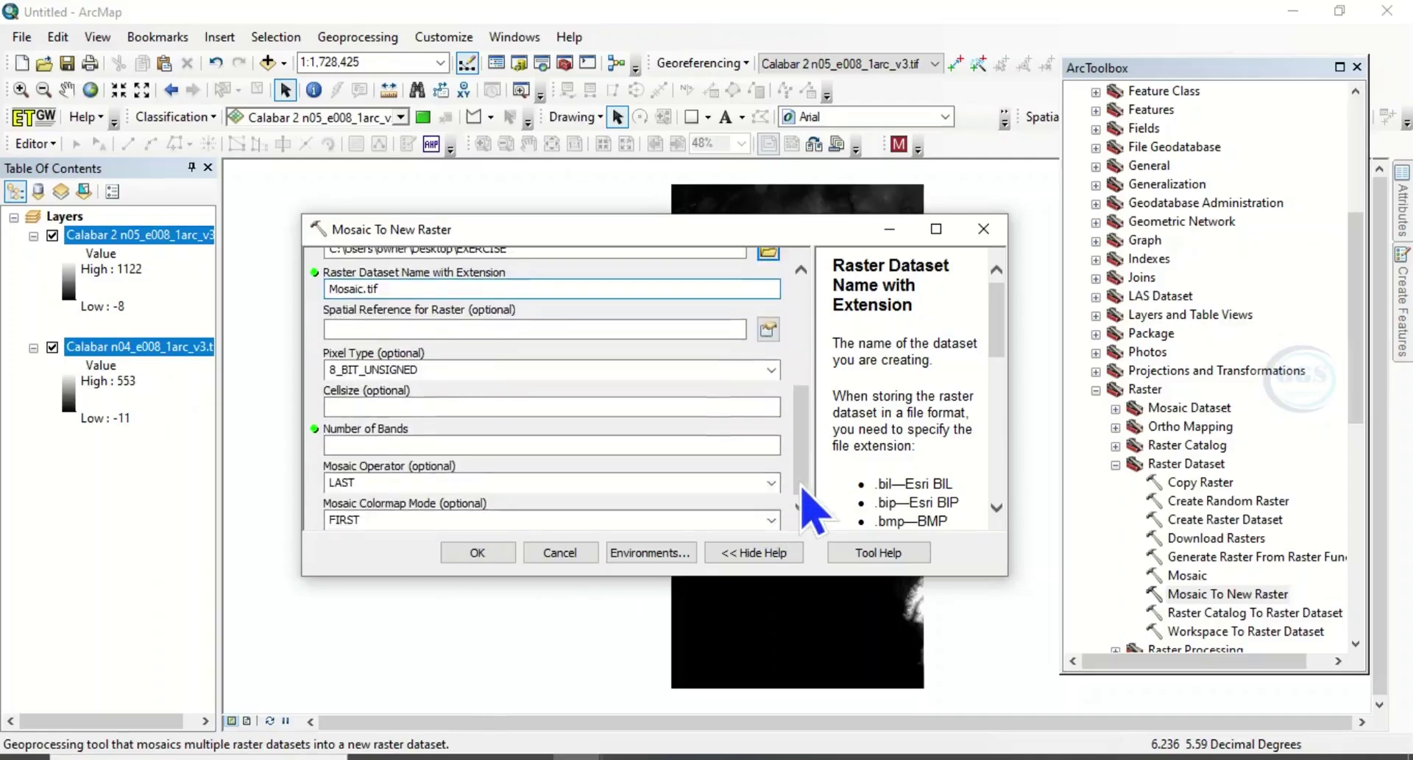
pyautogui.click(635, 444)
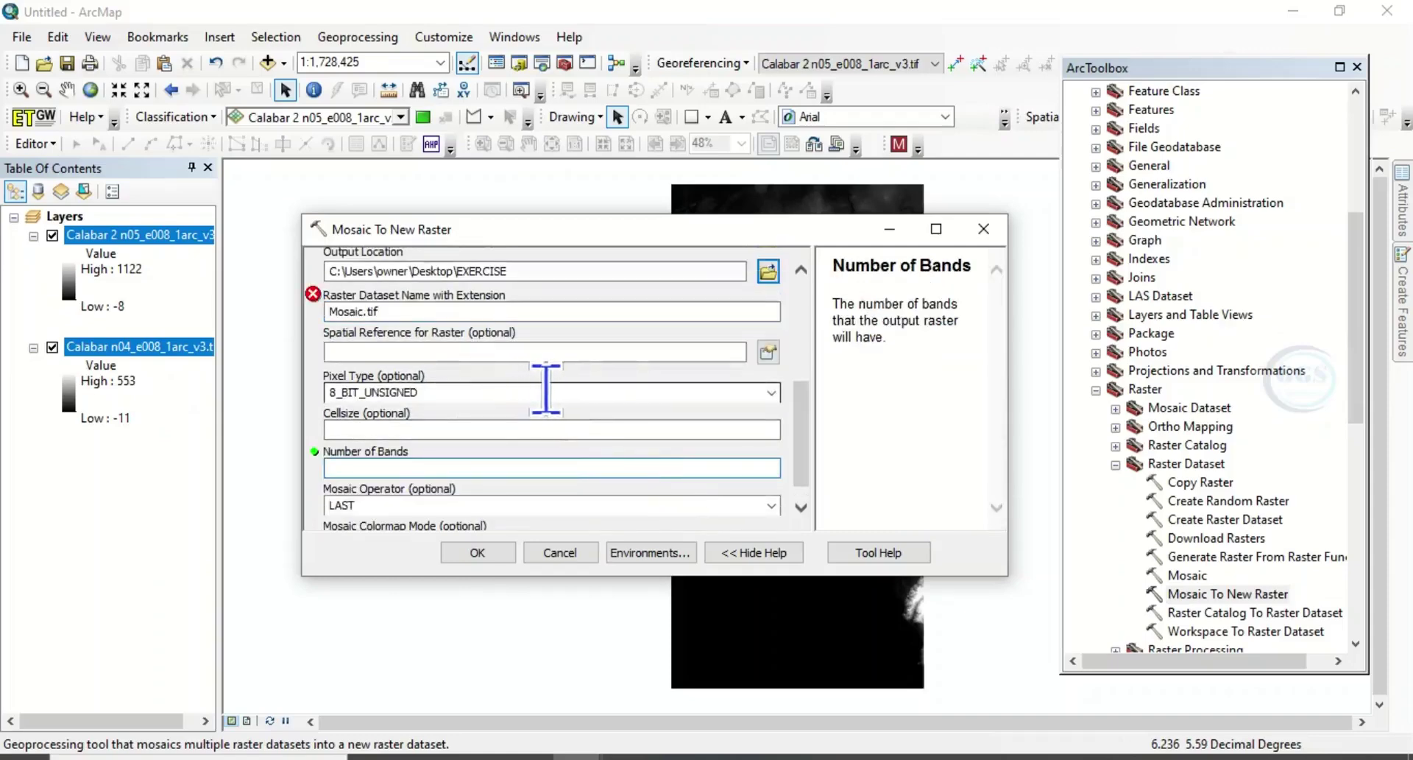
pyautogui.write('1')
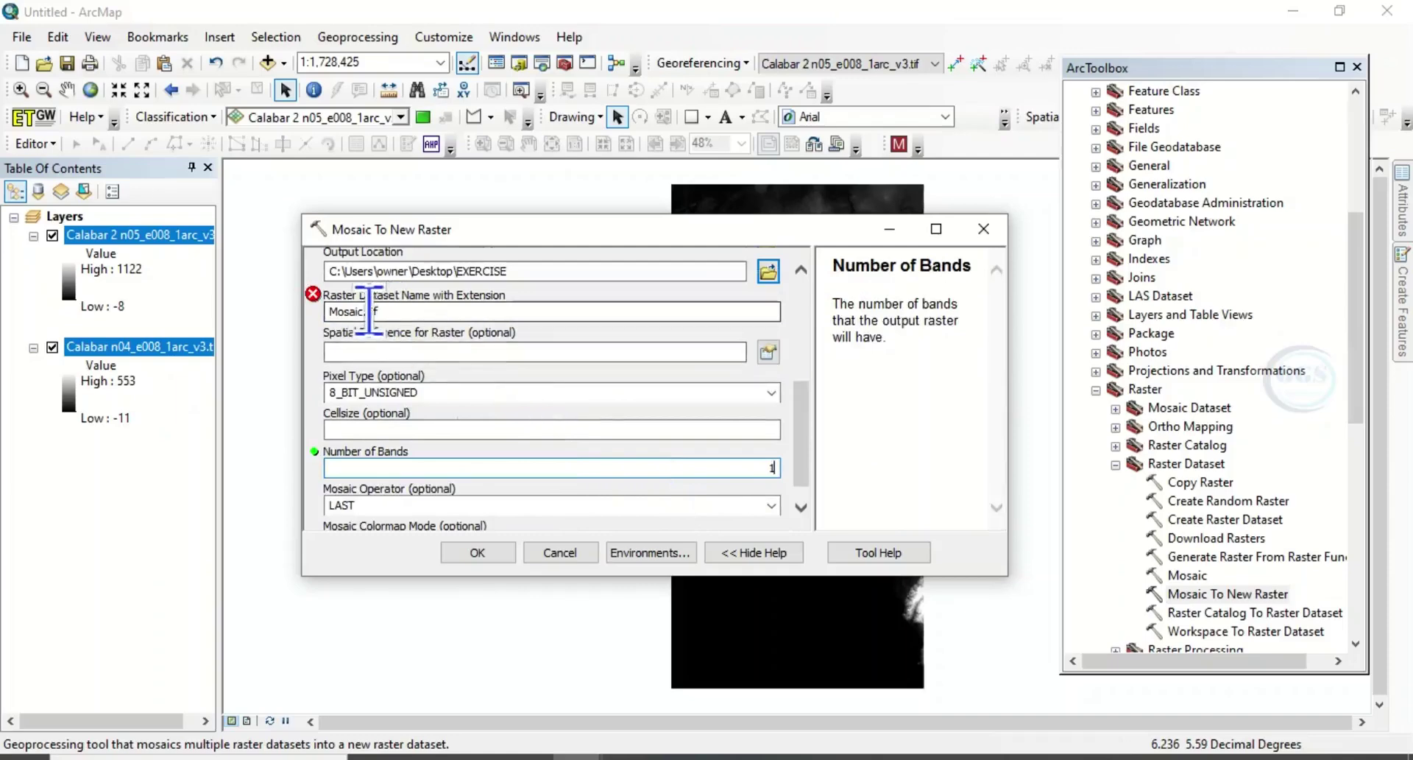
pyautogui.click(365, 312)
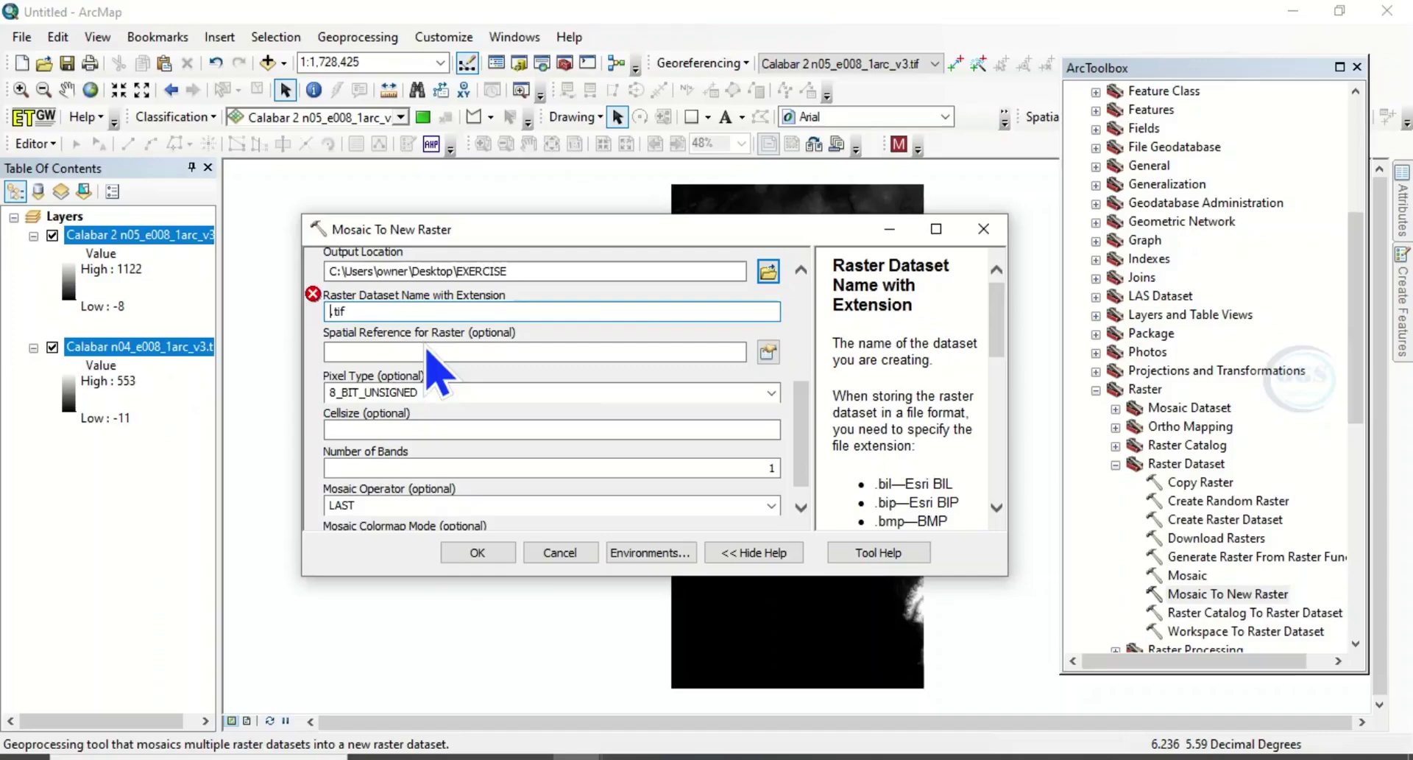
pyautogui.write('Mosaic1')
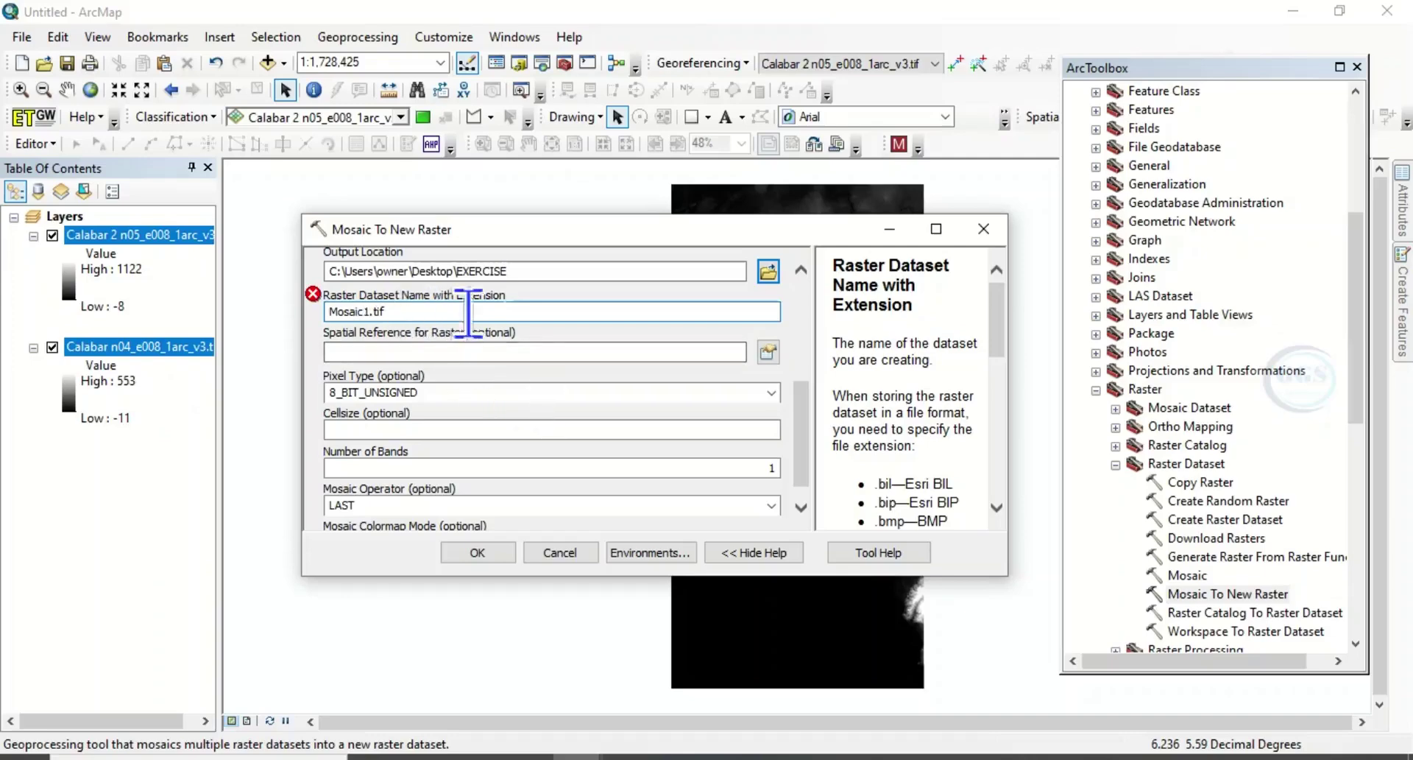
pyautogui.scroll(-1, 528, 287)
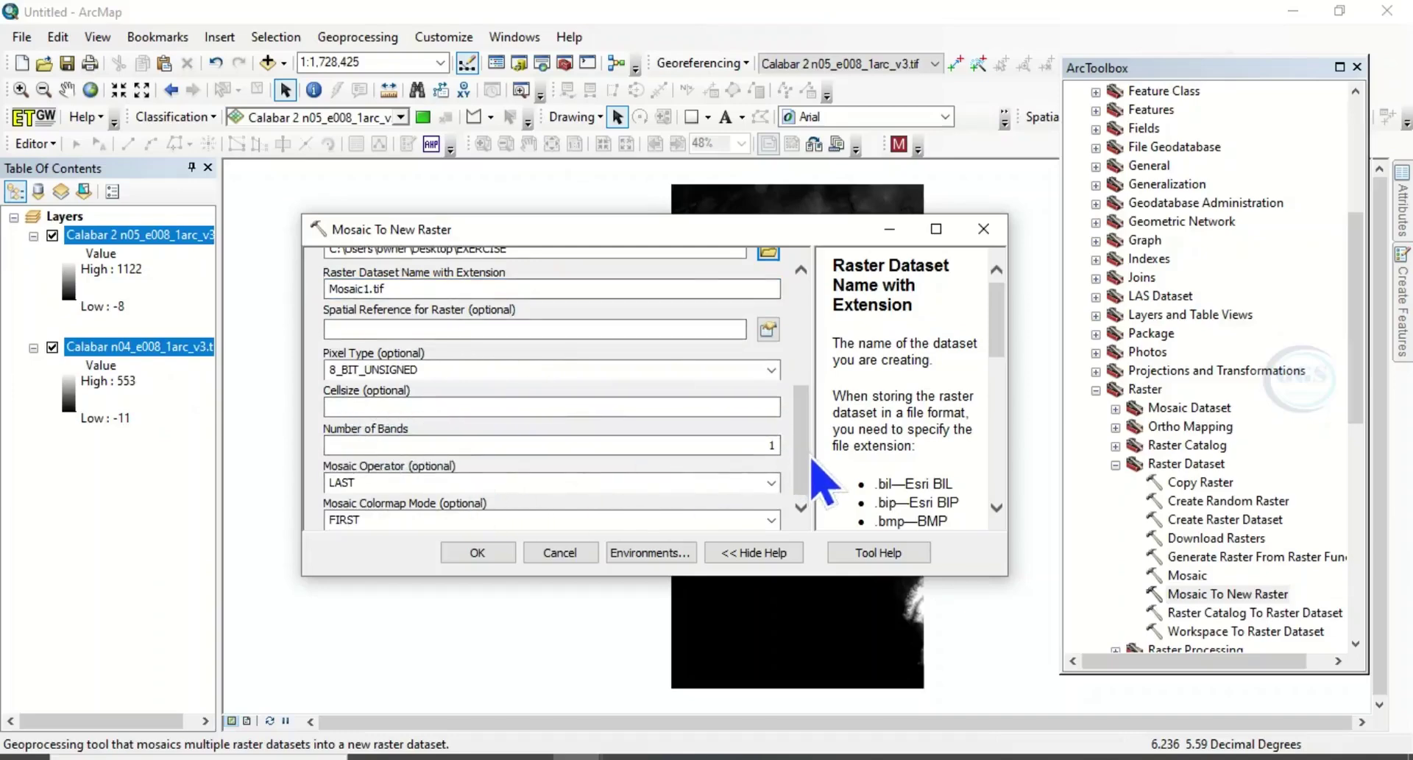
# Run the mosaic, then uncheck the Calabar 2 n05 and Calabar n04 layers
pyautogui.click(477, 552)
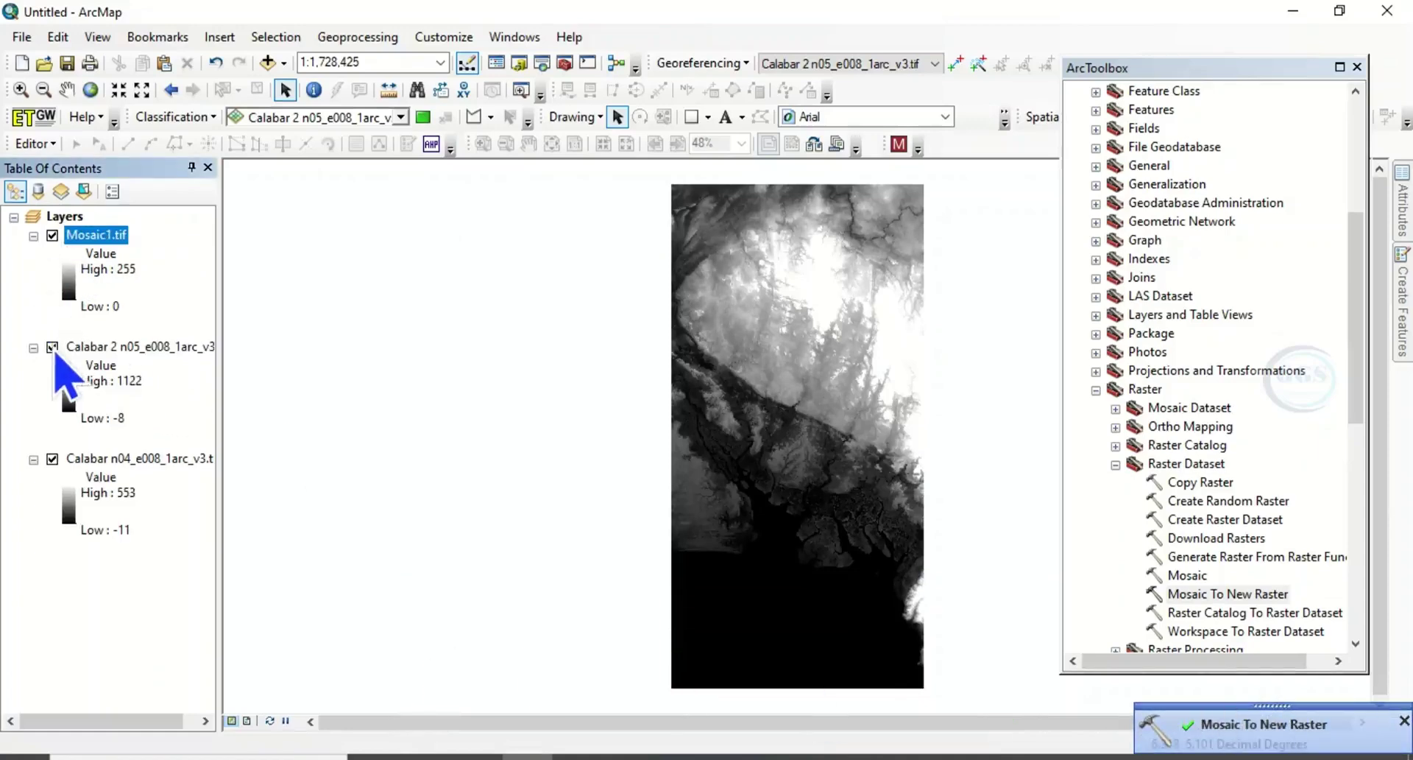
pyautogui.click(52, 347)
pyautogui.click(52, 459)
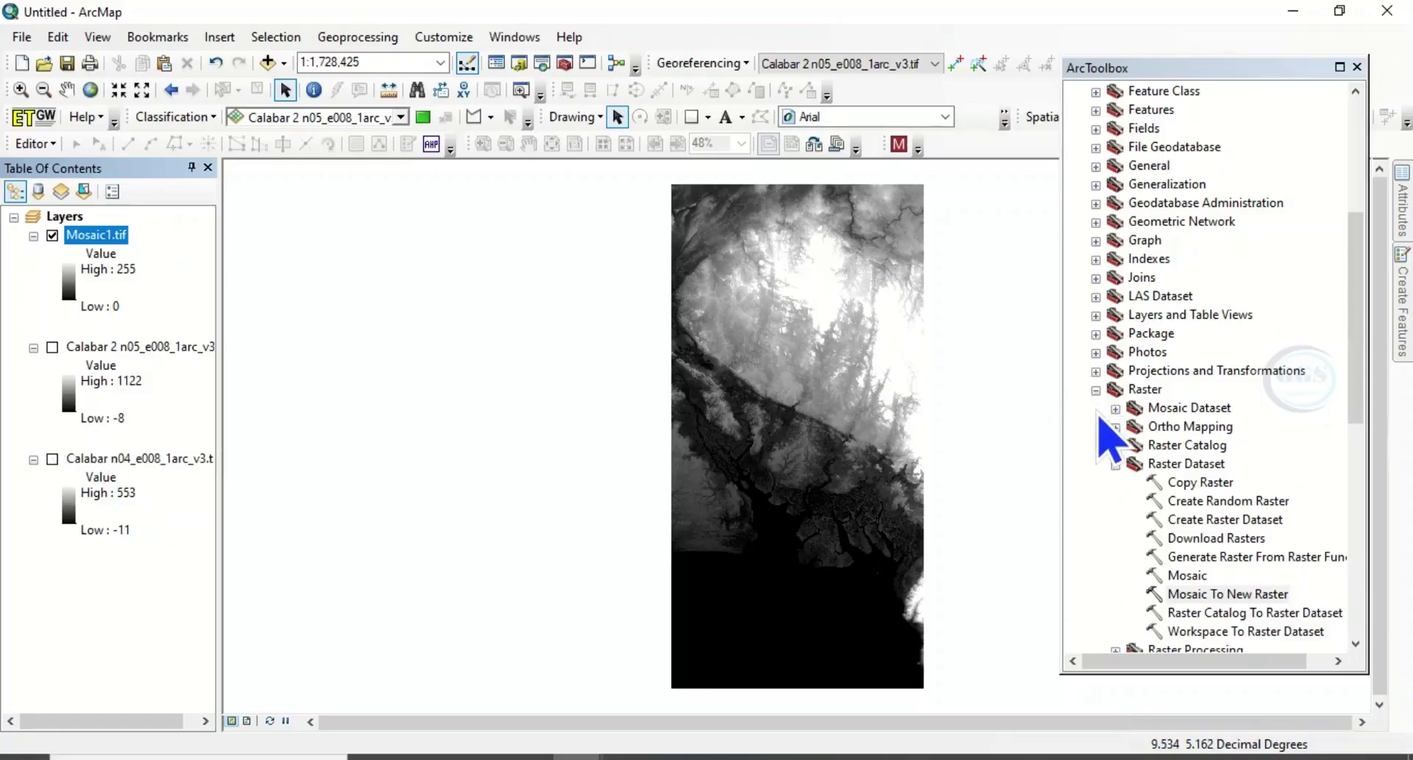
# Scroll ArcToolbox down and expand Spatial Analyst Tools to reveal Hydrology, Surface and Map Algebra
pyautogui.scroll(-8, 1101, 418)
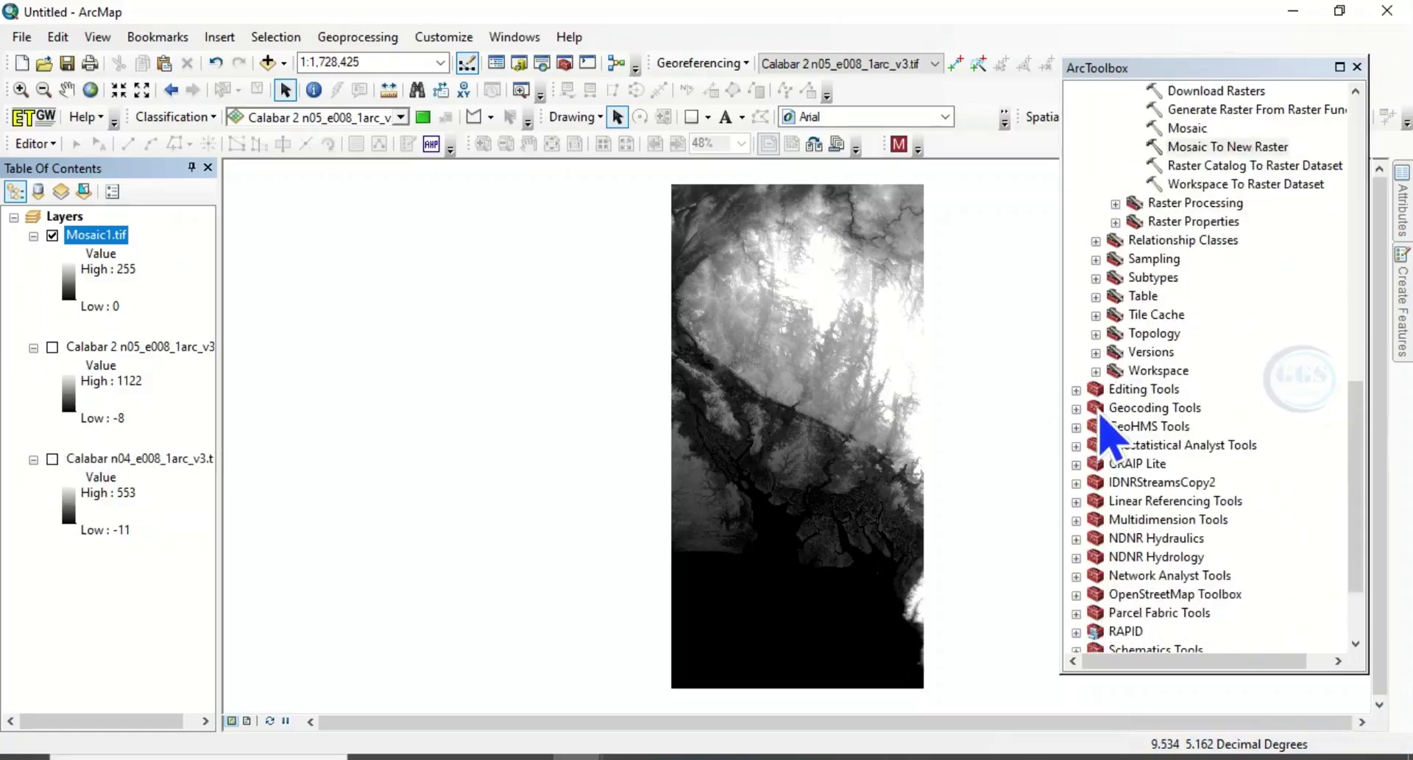
pyautogui.scroll(-2, 1100, 417)
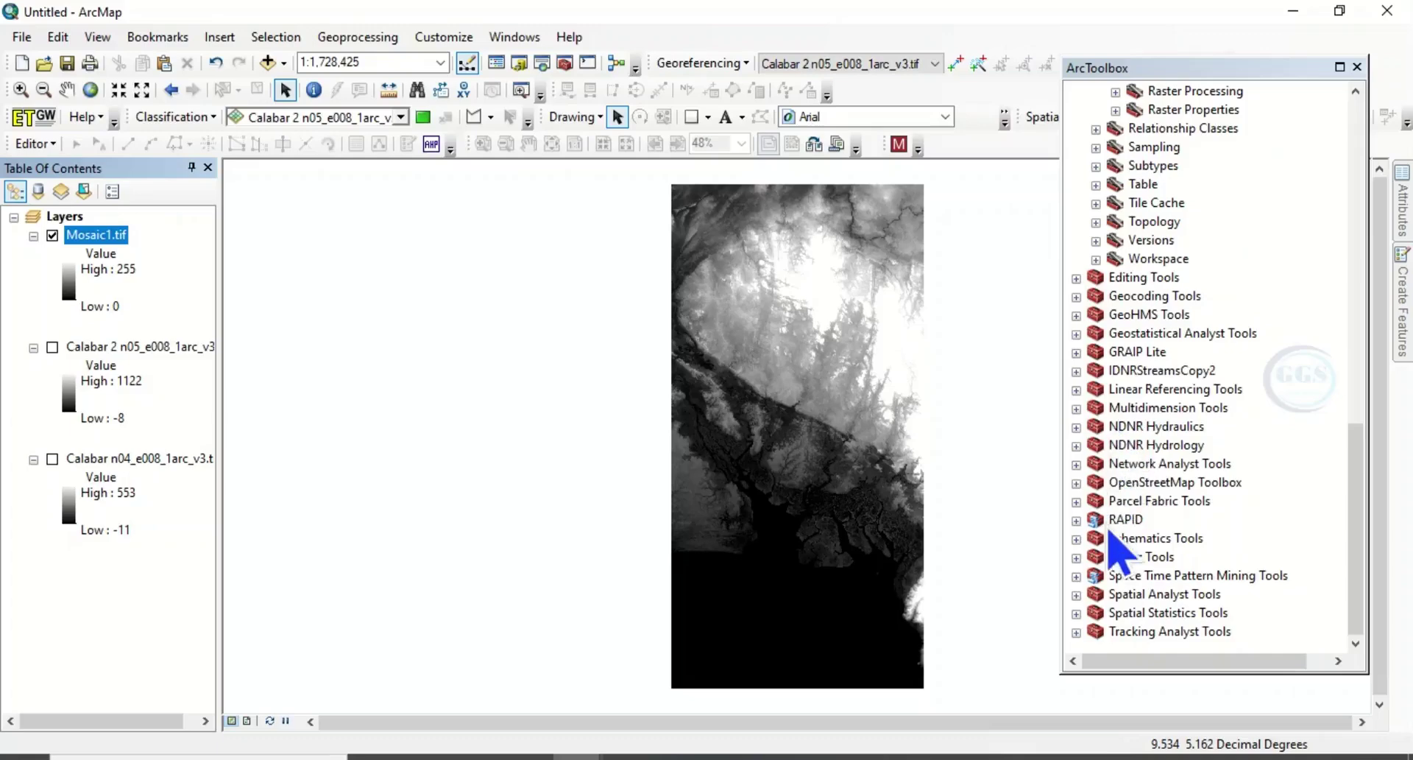
pyautogui.click(1076, 594)
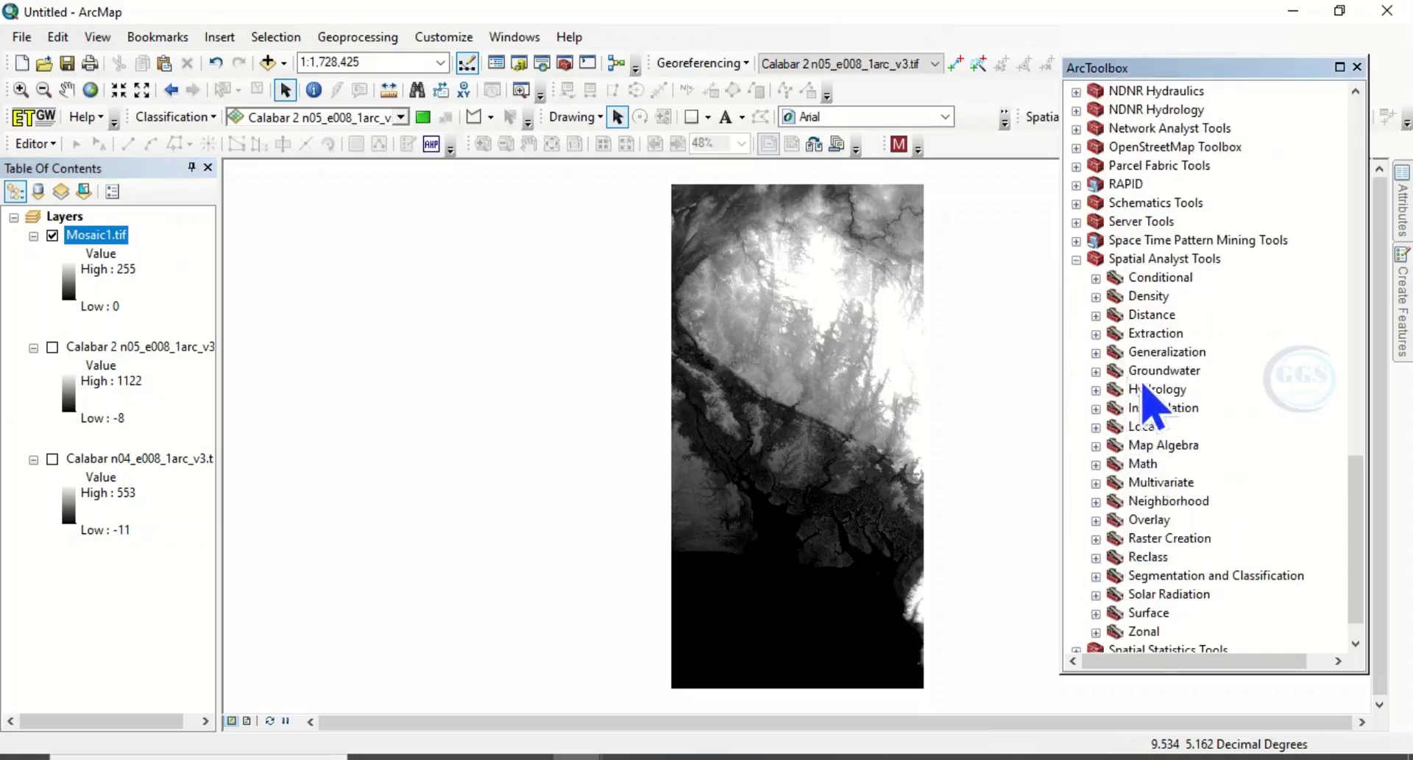
# Open the Hydrology Fill tool with Mosaic1.tif as the input surface raster
pyautogui.click(1096, 390)
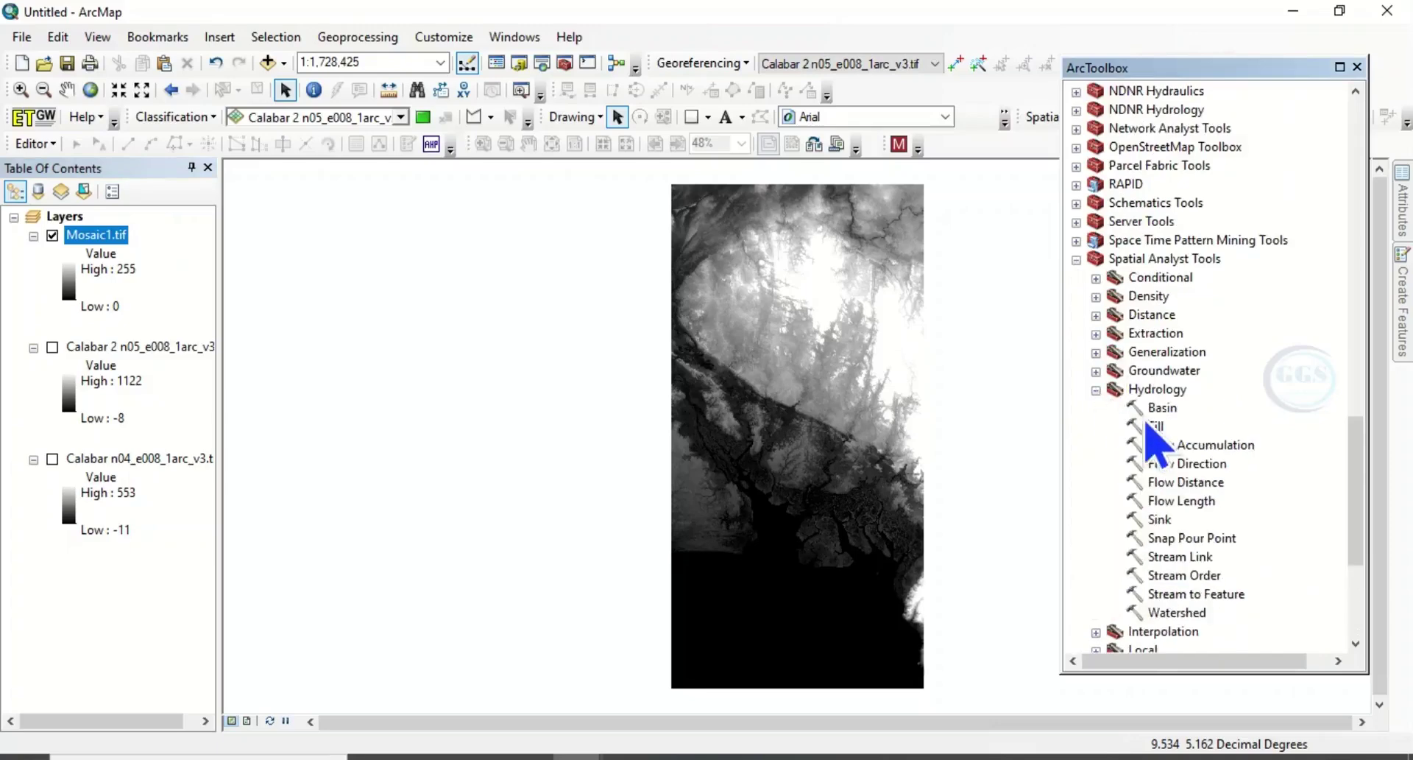
pyautogui.click(1157, 427)
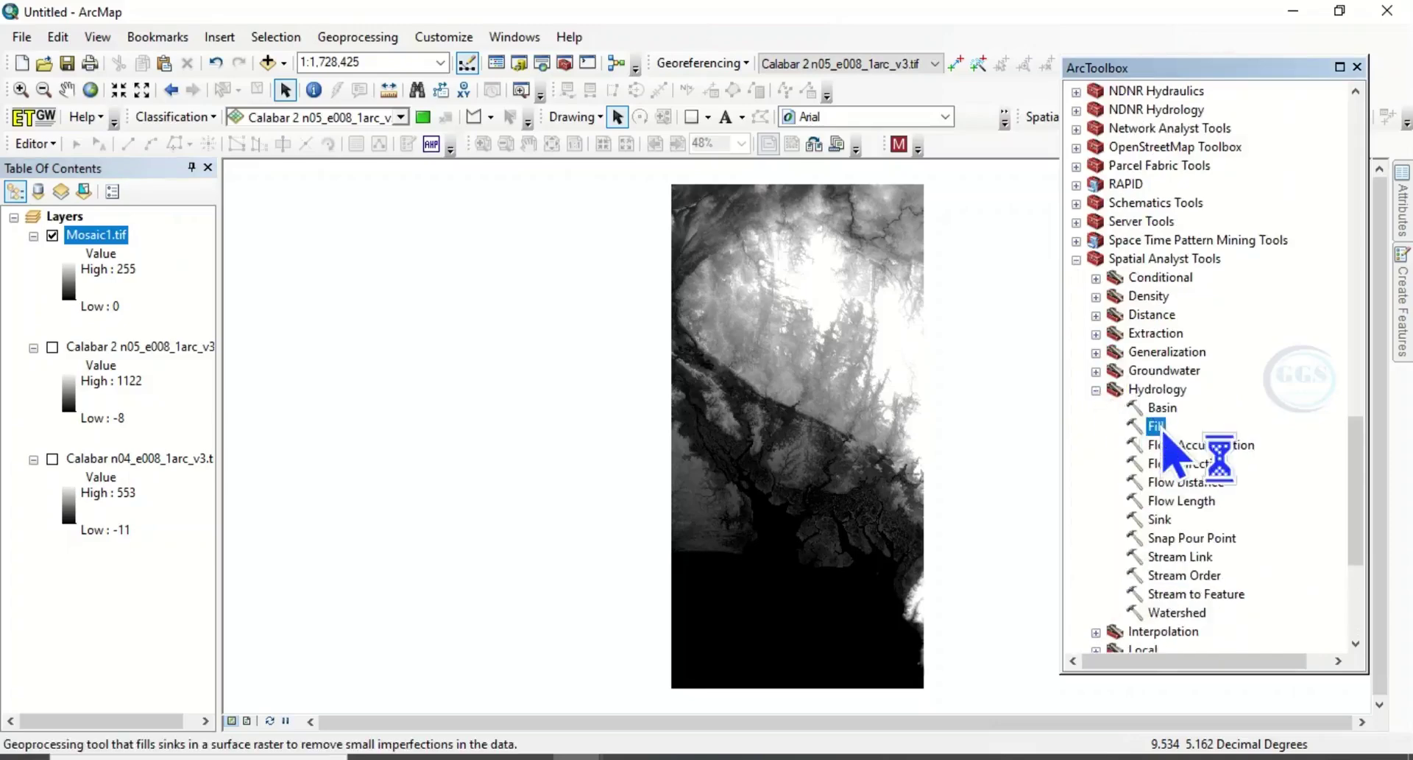
pyautogui.doubleClick(1157, 429)
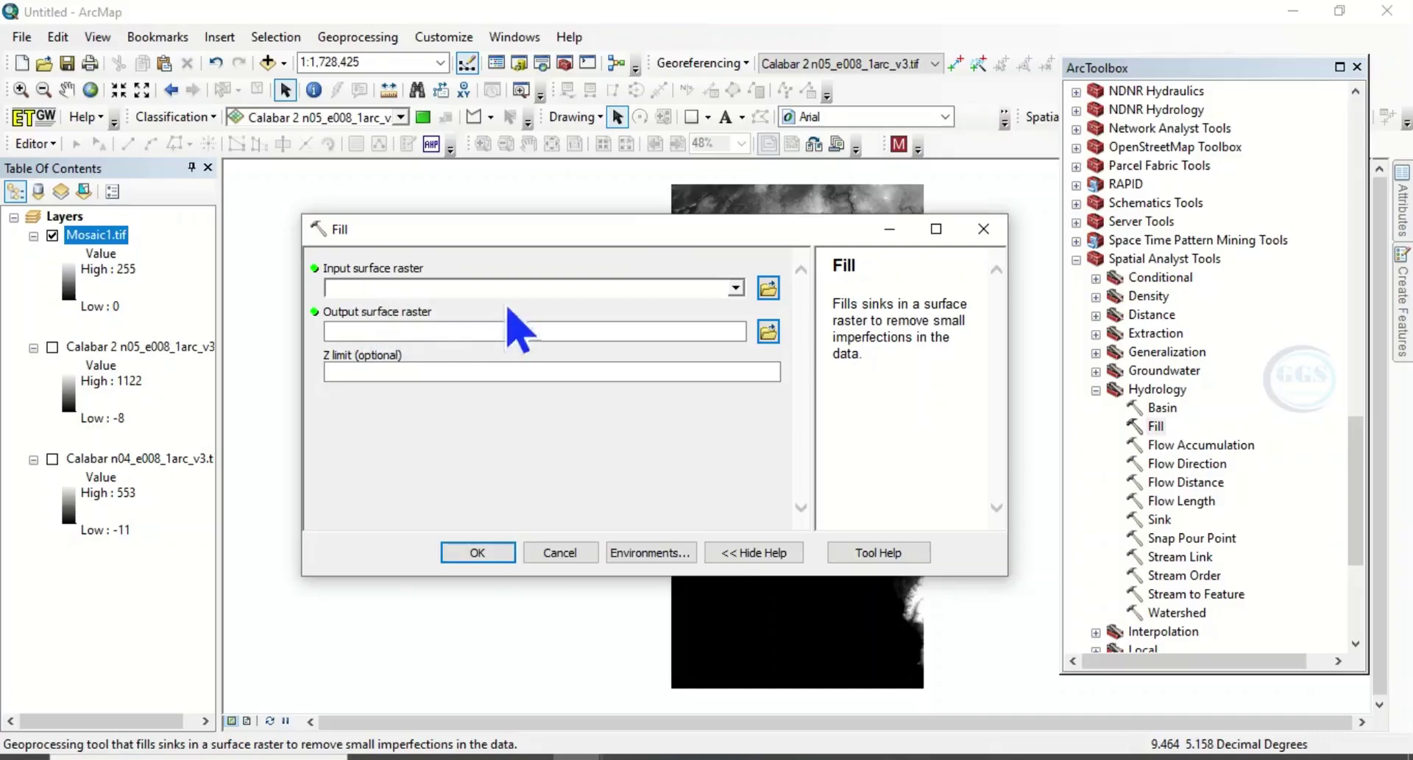
pyautogui.click(736, 287)
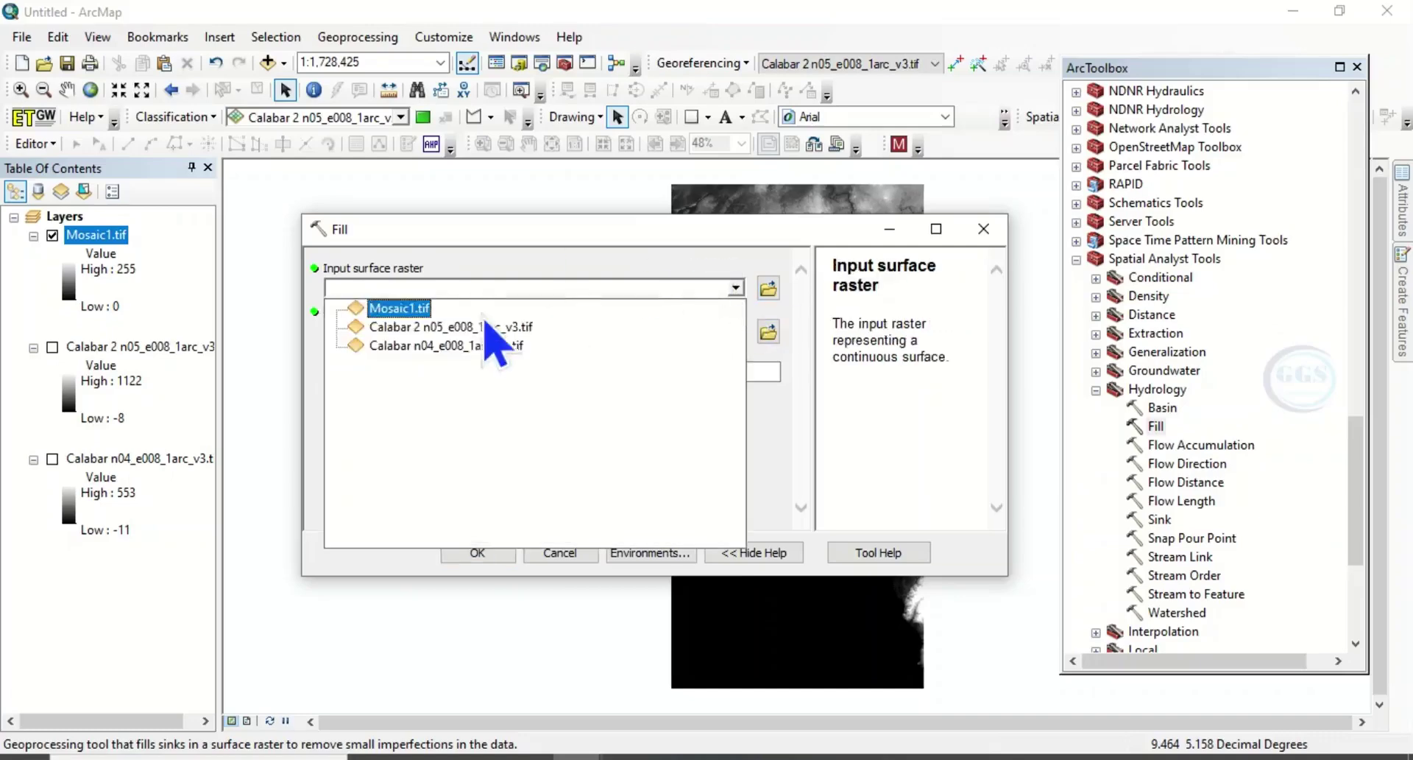
pyautogui.click(405, 314)
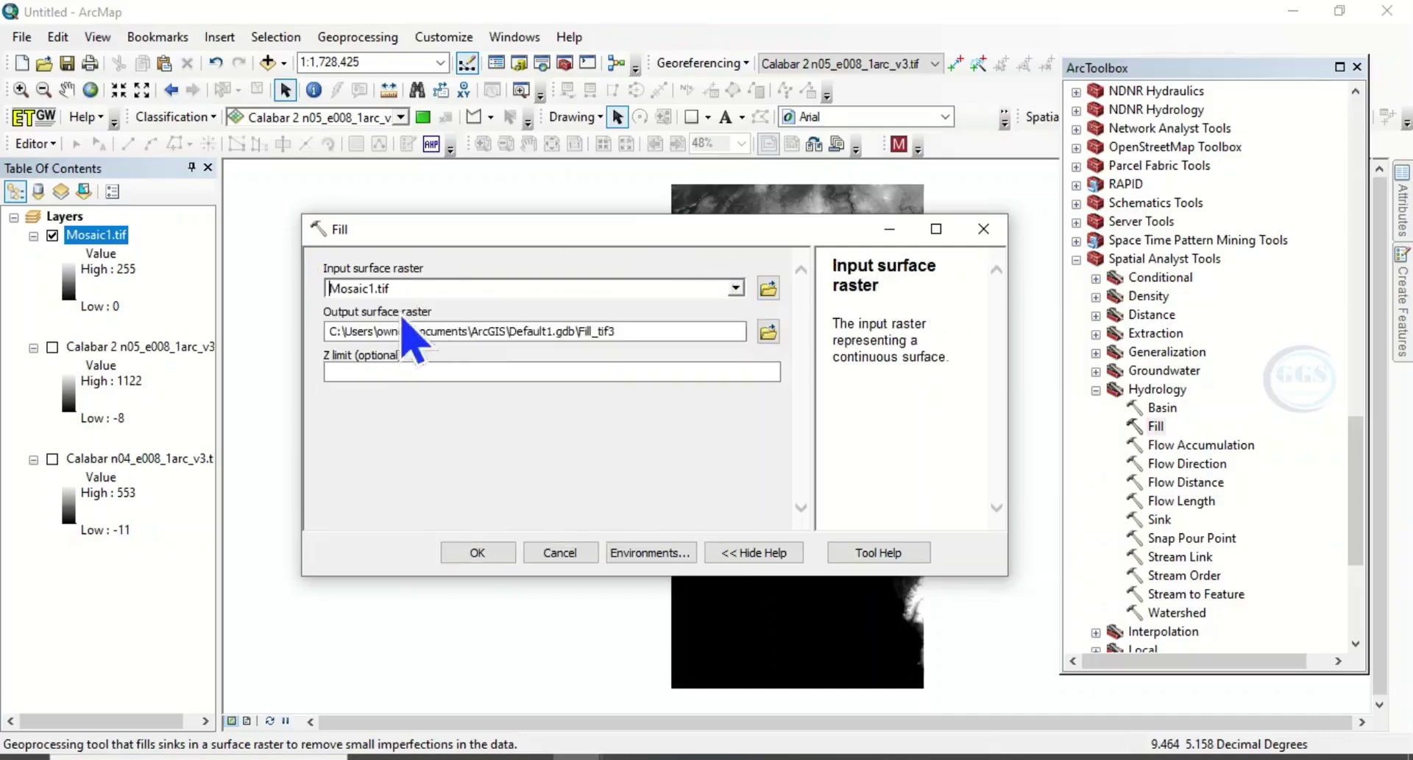
# Save the output surface as Fill in the EXERCISE folder and run the Fill tool
pyautogui.click(768, 332)
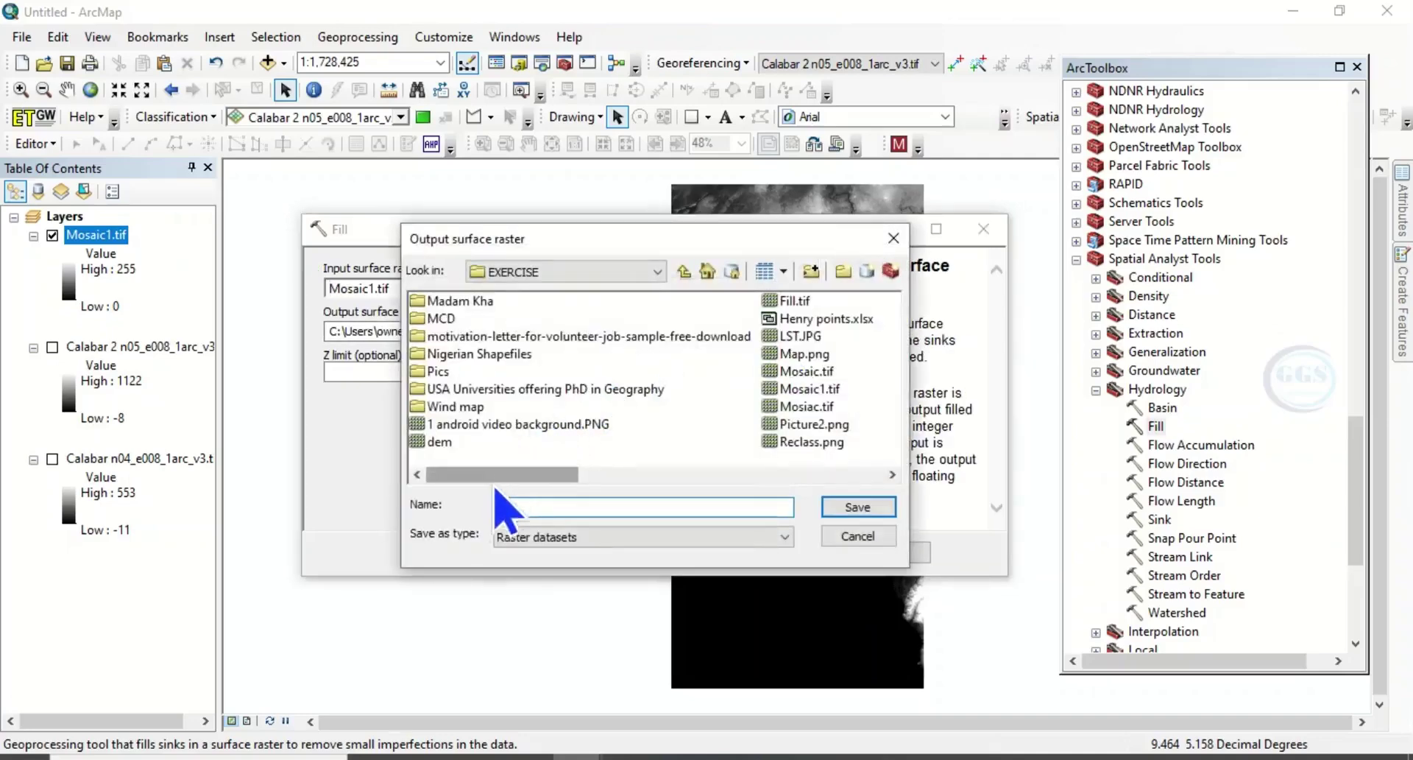
pyautogui.click(584, 479)
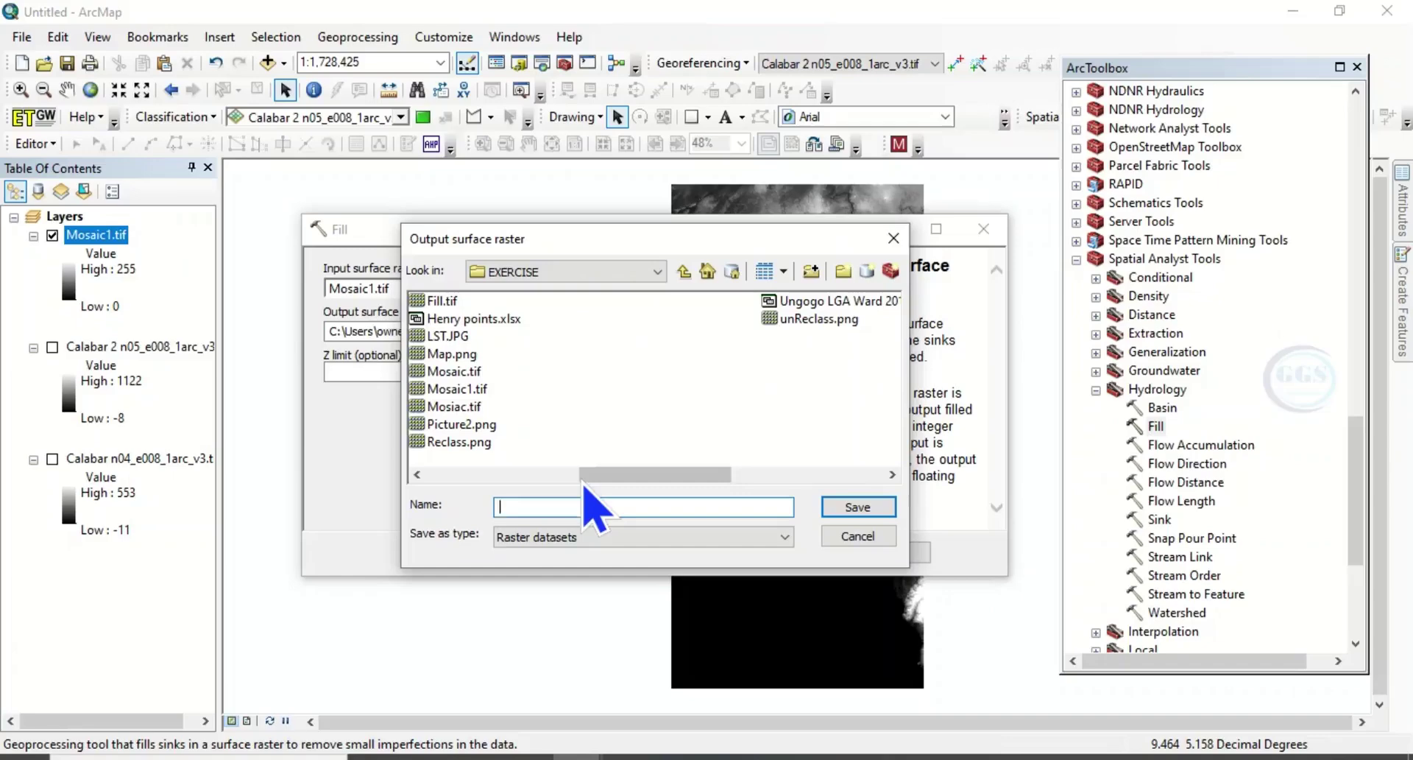
pyautogui.click(531, 501)
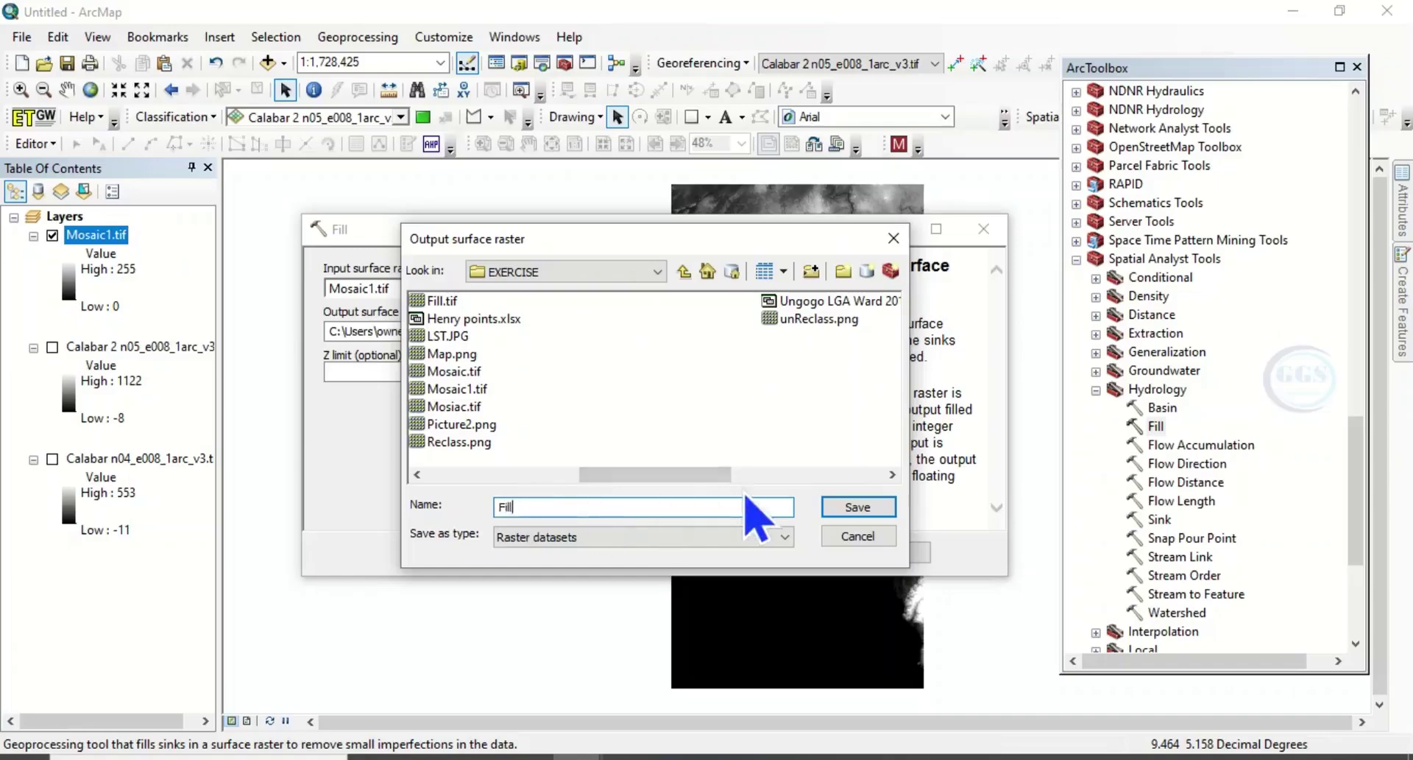
pyautogui.click(843, 508)
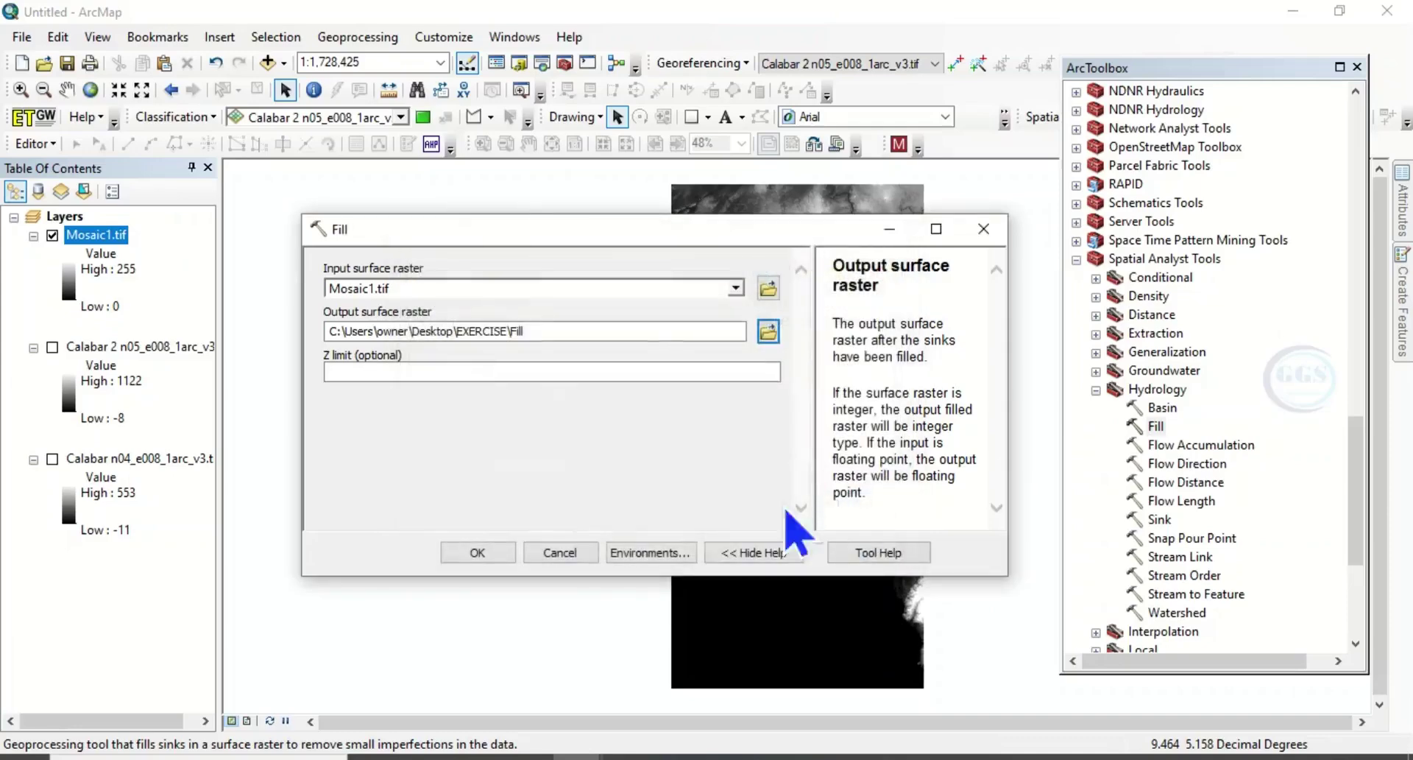
pyautogui.click(477, 554)
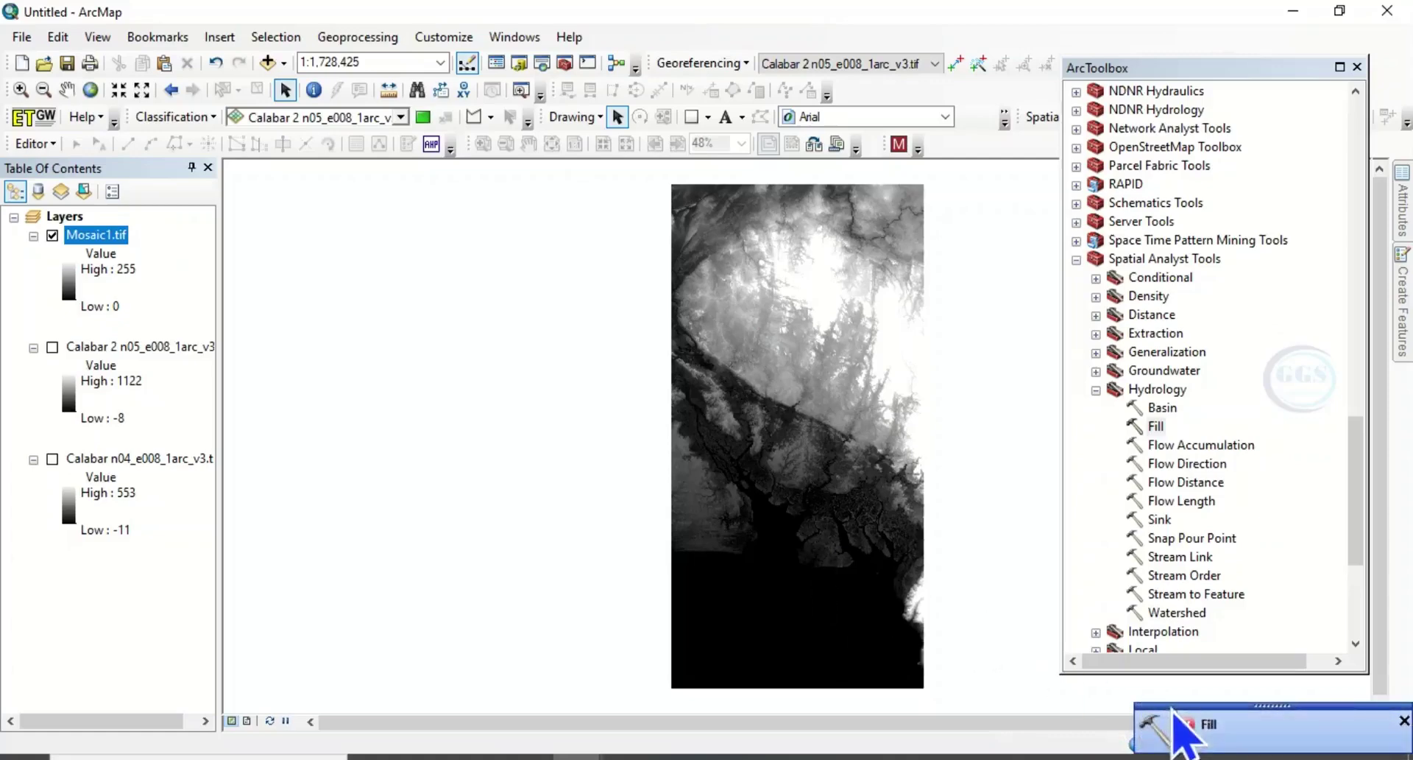
pyautogui.click(1207, 729)
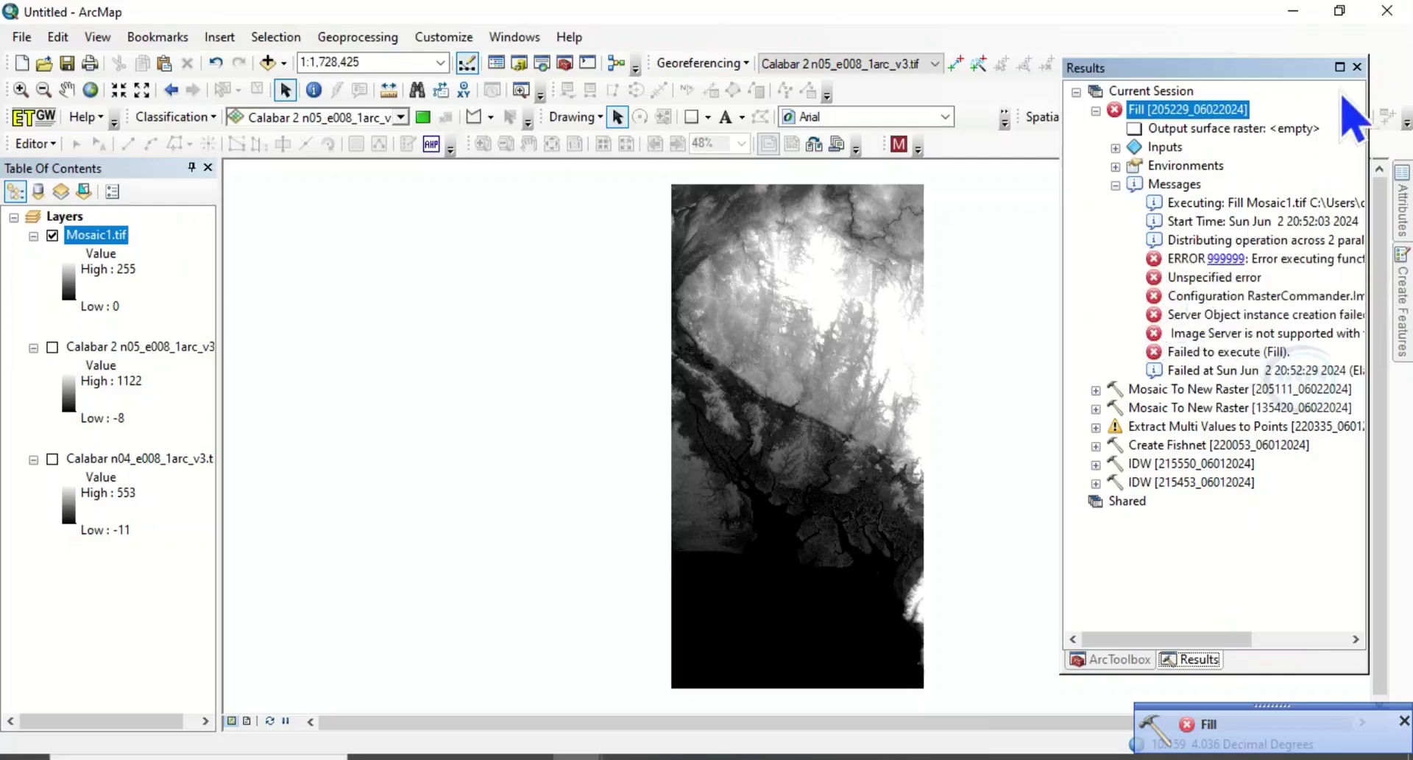
pyautogui.click(1358, 67)
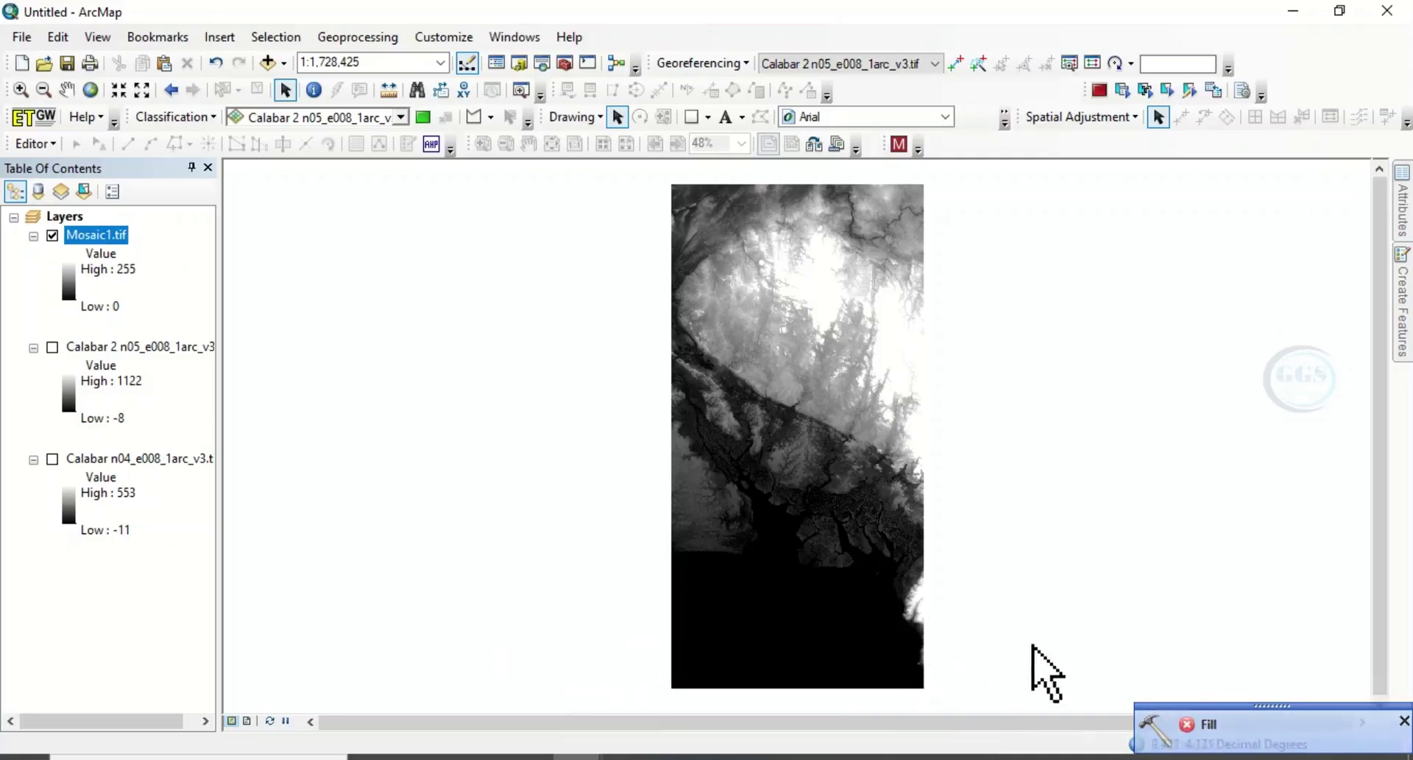
# Reopen the Hydrology Fill tool with Mosaic1.tif as the input surface raster
pyautogui.click(564, 63)
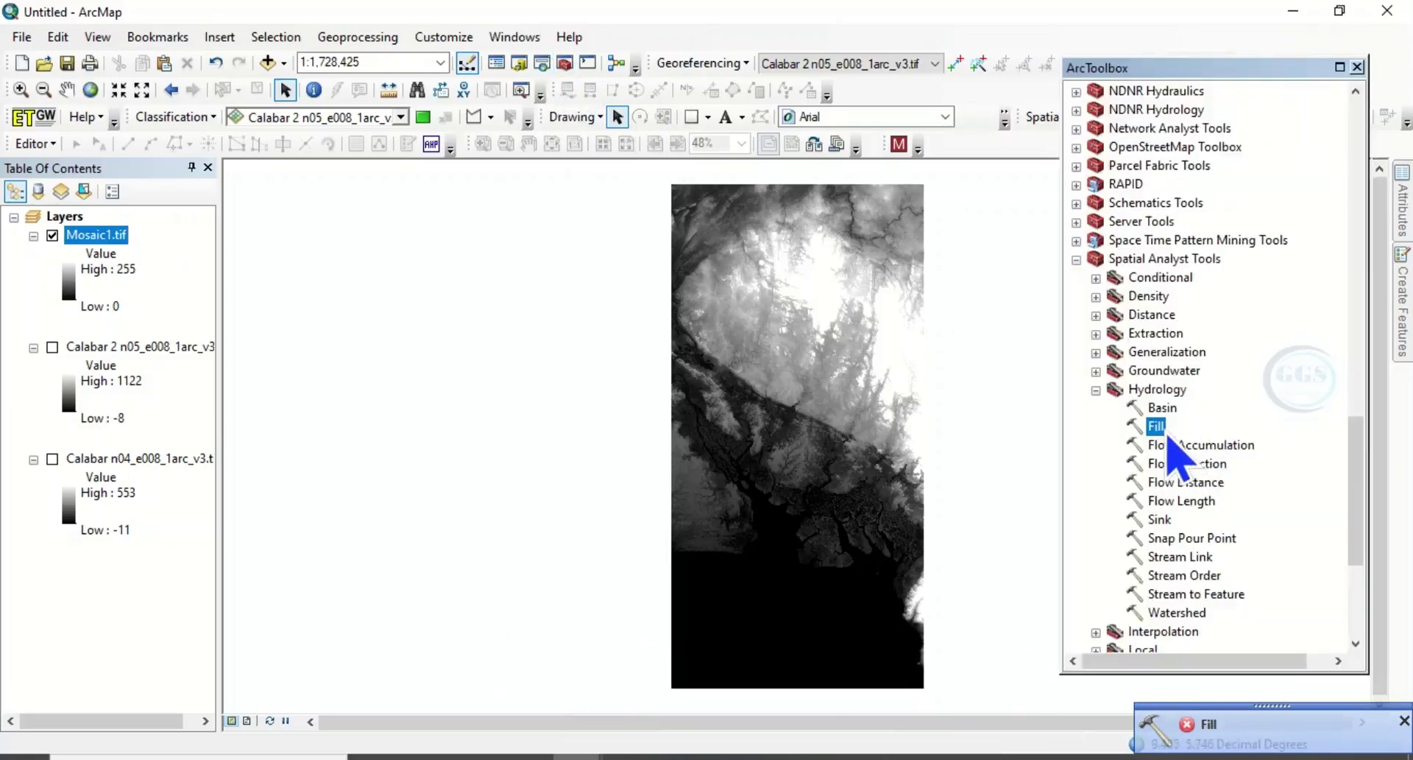
pyautogui.doubleClick(1161, 430)
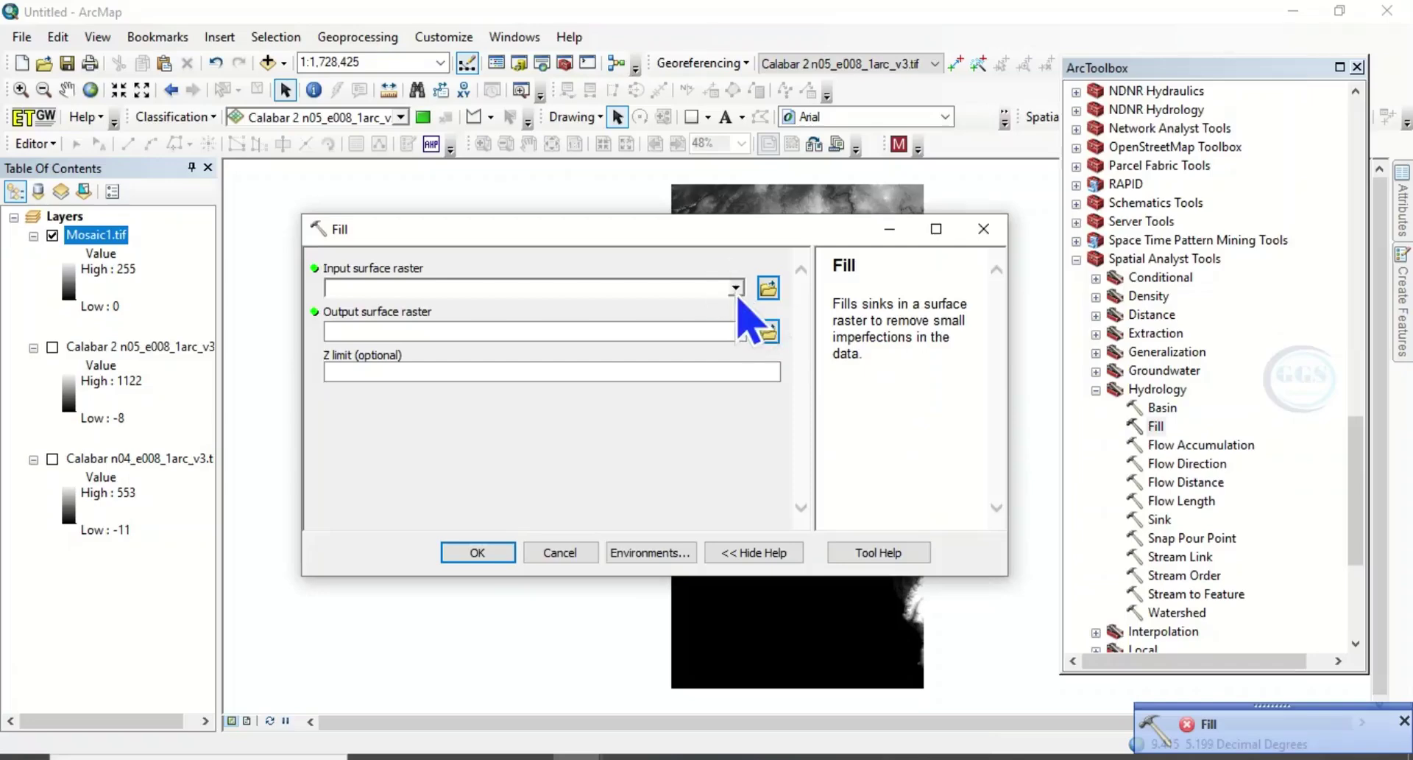
pyautogui.click(735, 288)
pyautogui.click(418, 304)
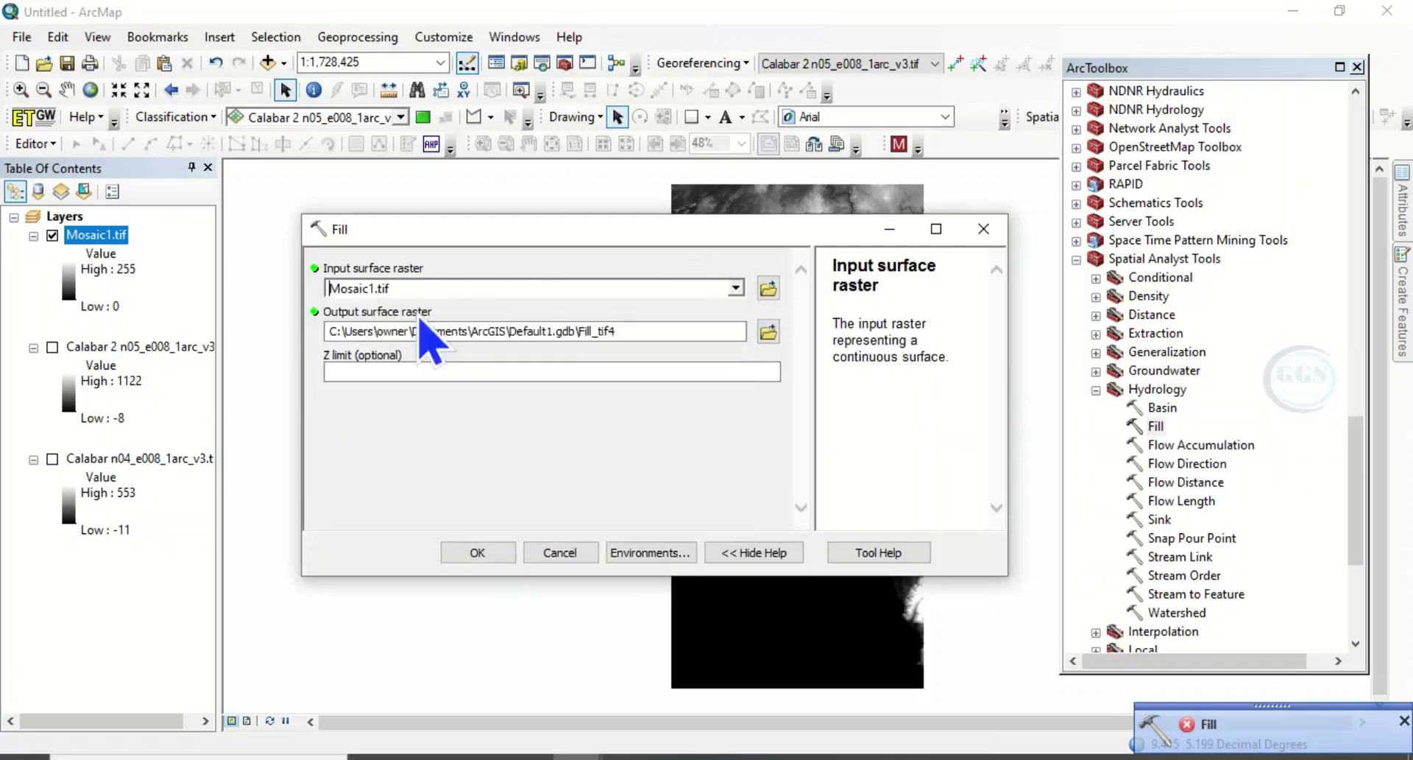
# Set the output raster to Fill.tif in EXERCISE and bring up the Environment Settings
pyautogui.click(768, 333)
pyautogui.write('F')
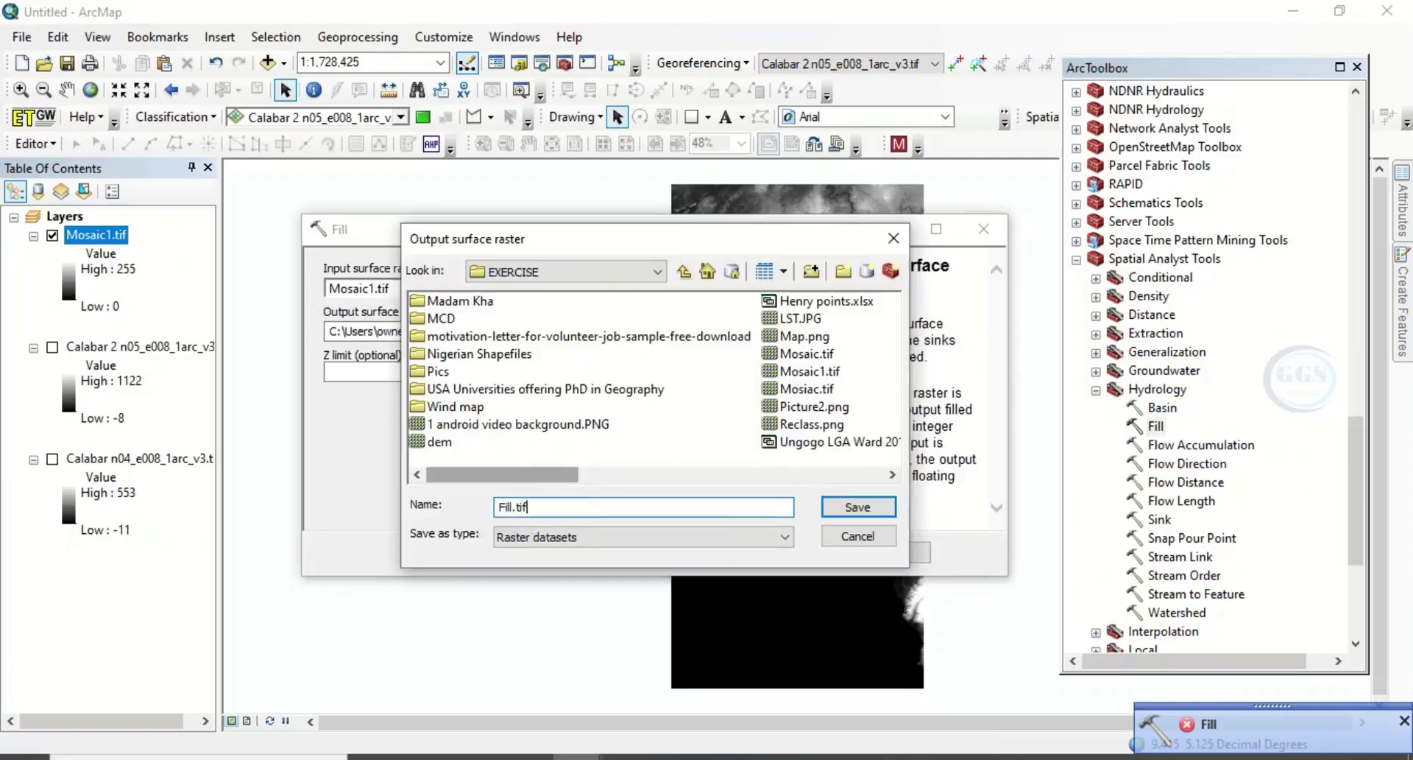
pyautogui.write('ill.tif')
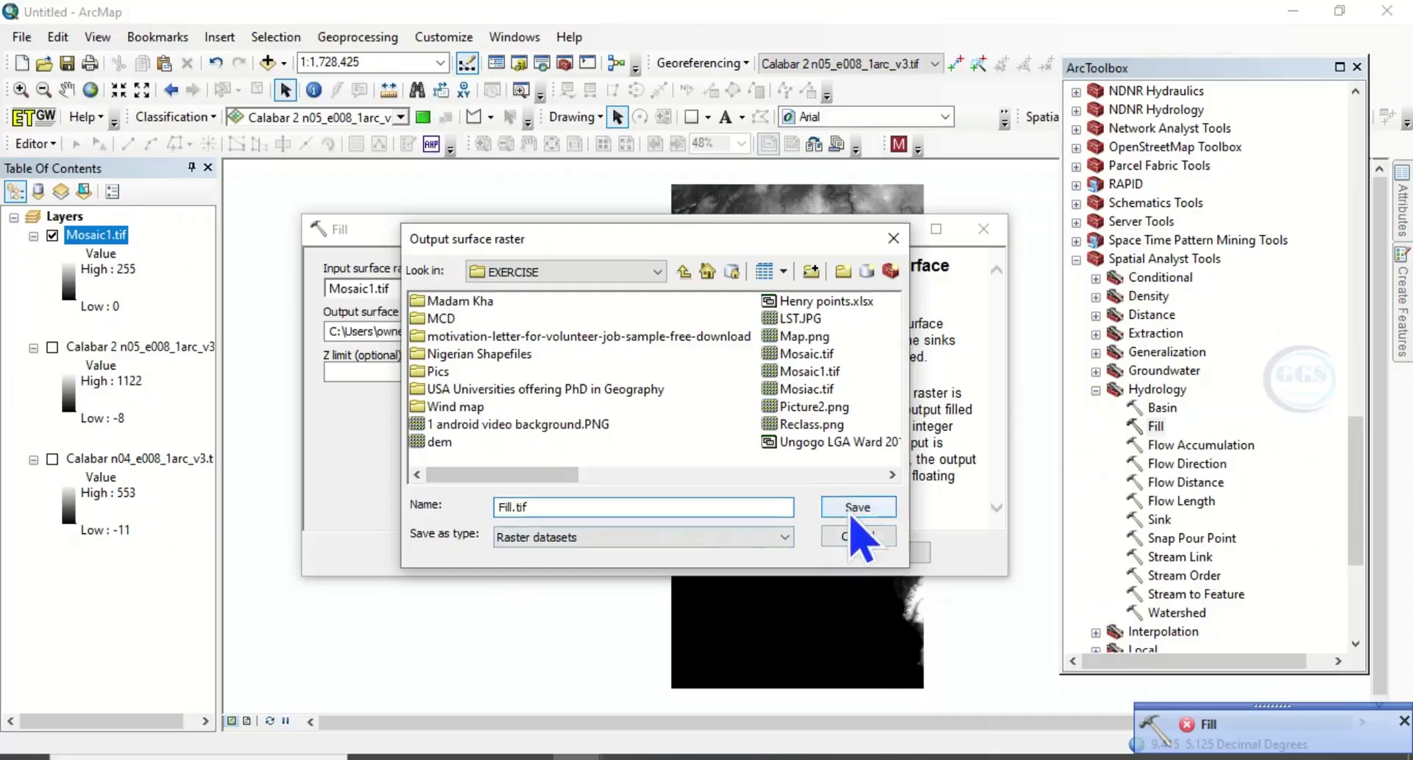
pyautogui.click(858, 506)
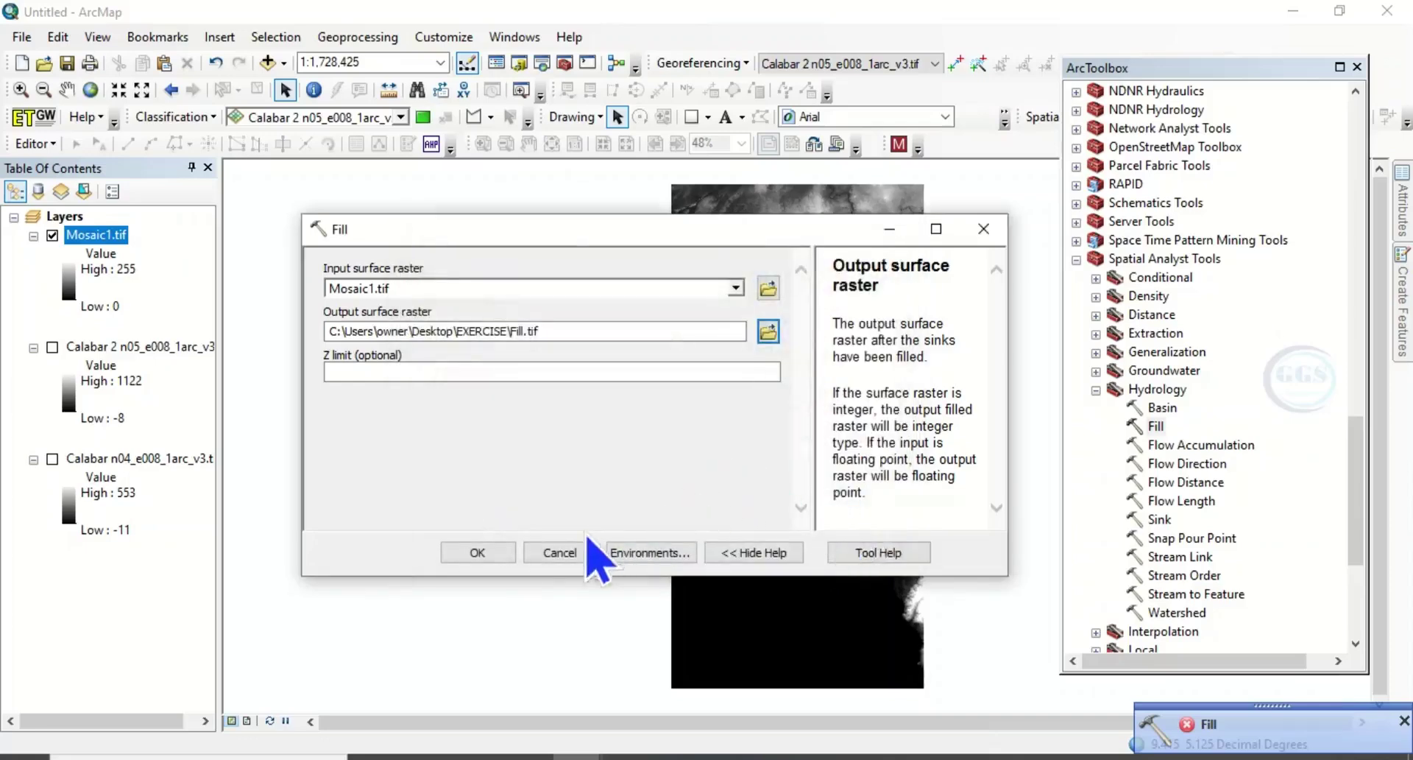
pyautogui.click(634, 554)
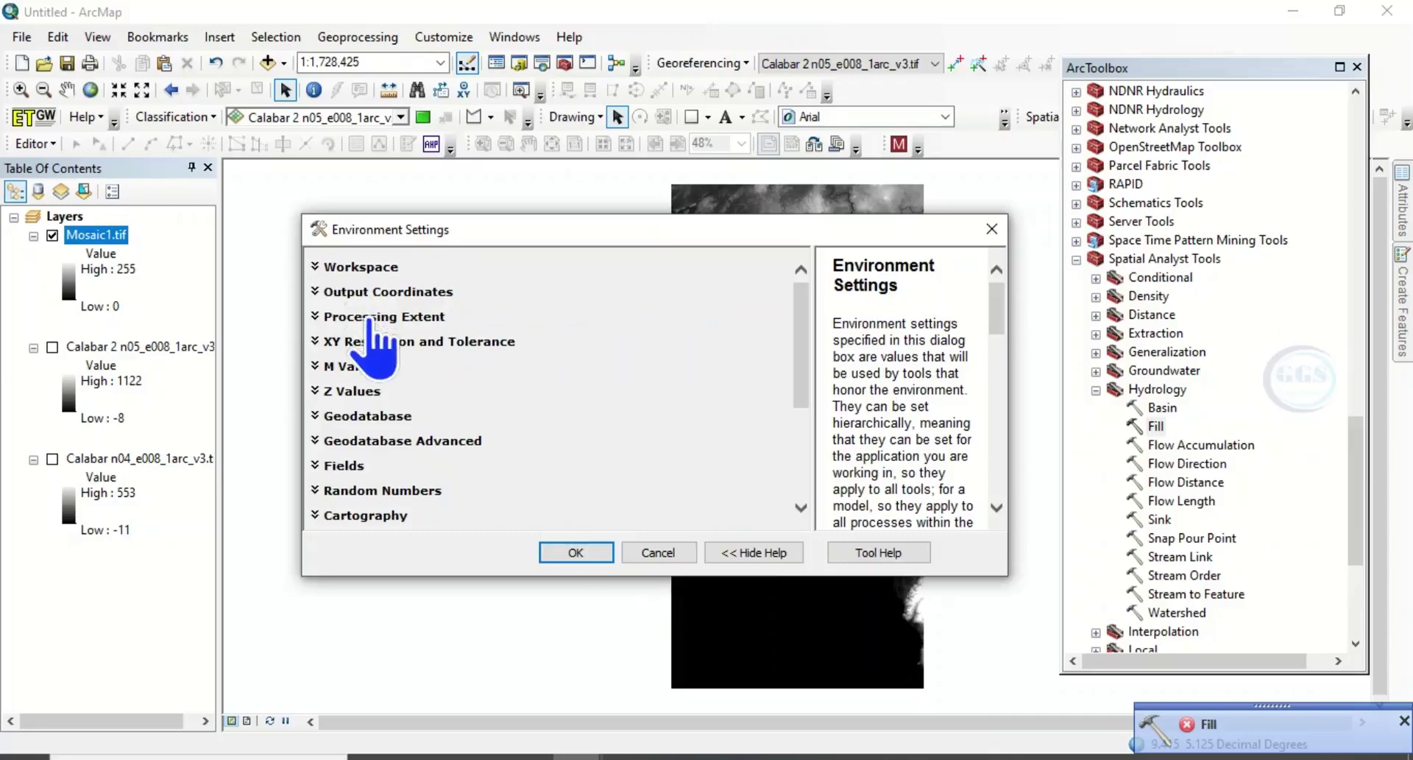
# Set processing extent same as Mosaic1.tif, analysis mask Mosaic1.tif, and parallel processing factor 0
pyautogui.click(374, 316)
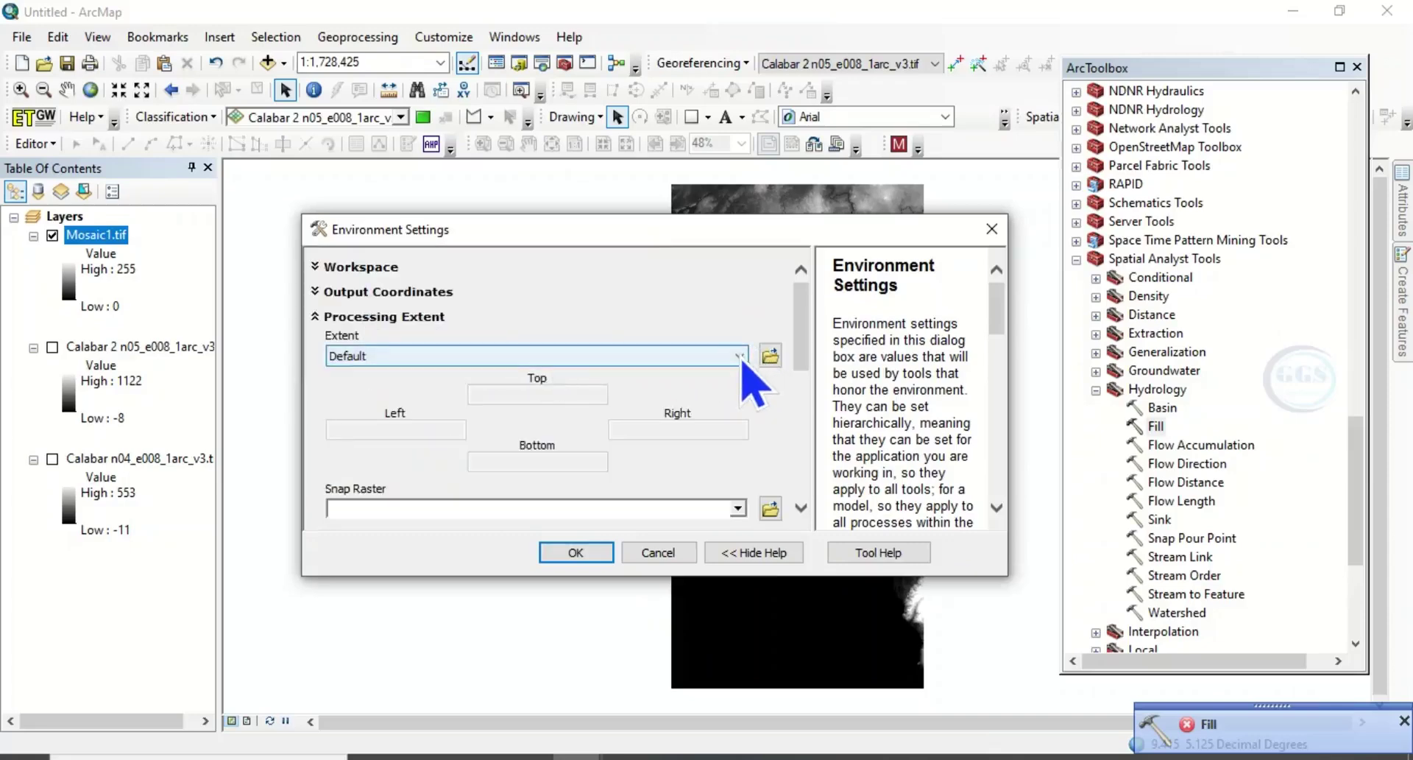
pyautogui.click(739, 356)
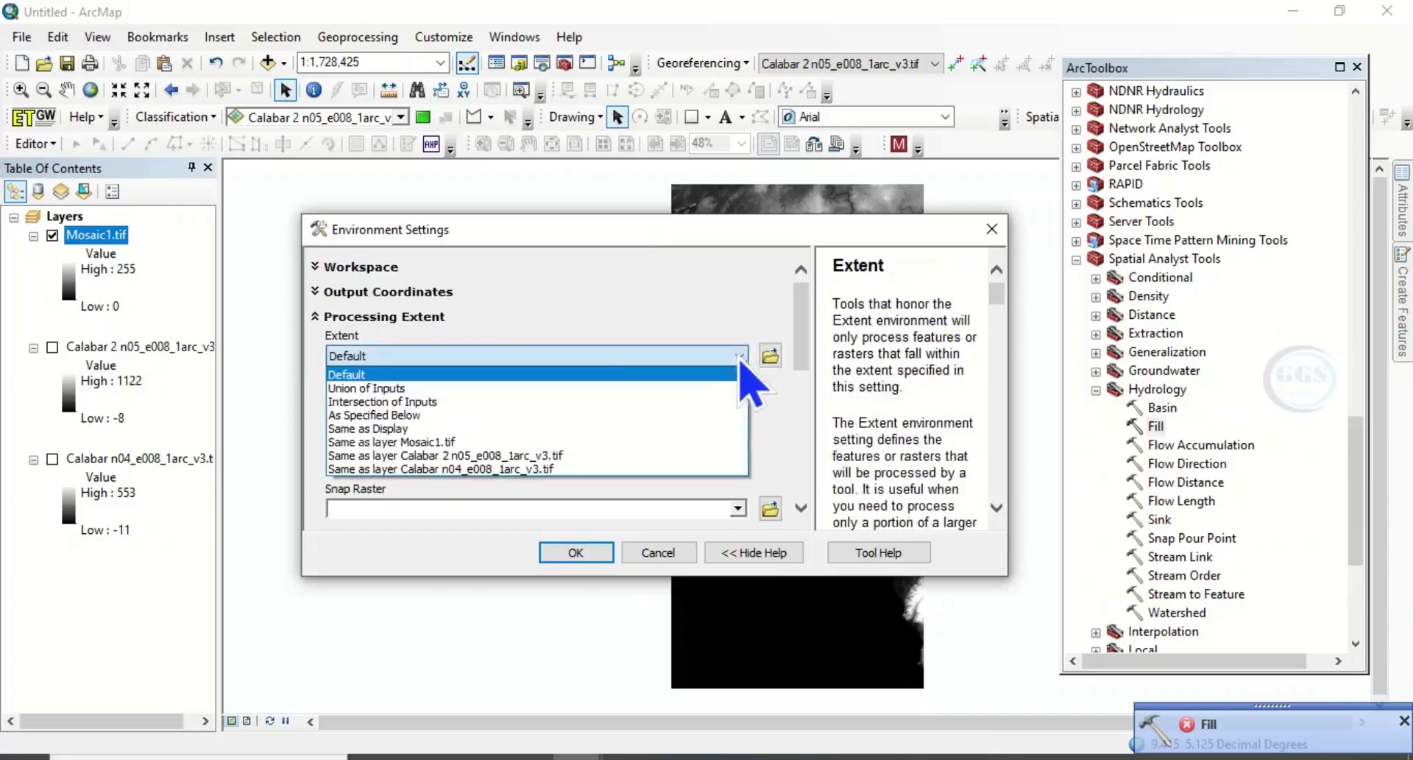
pyautogui.click(412, 442)
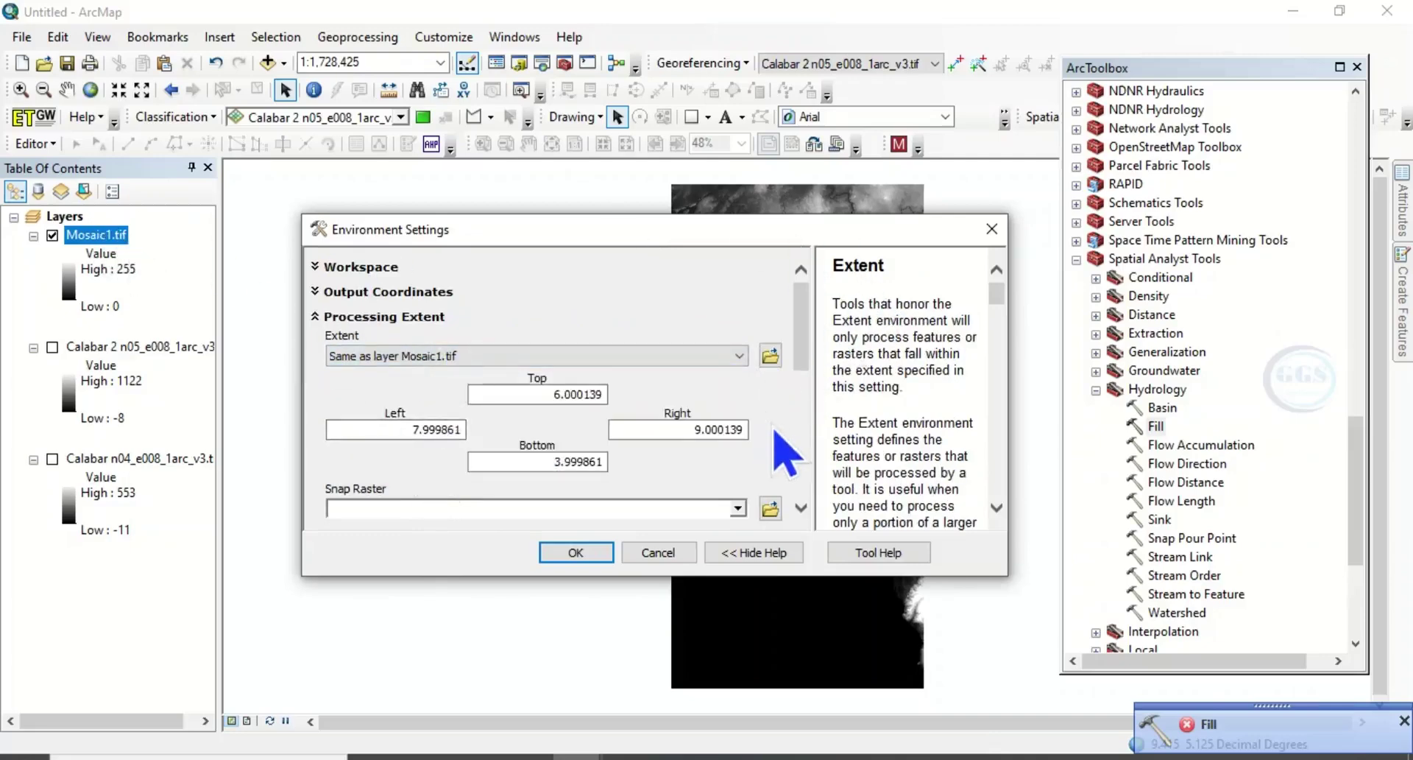
pyautogui.scroll(-5, 809, 455)
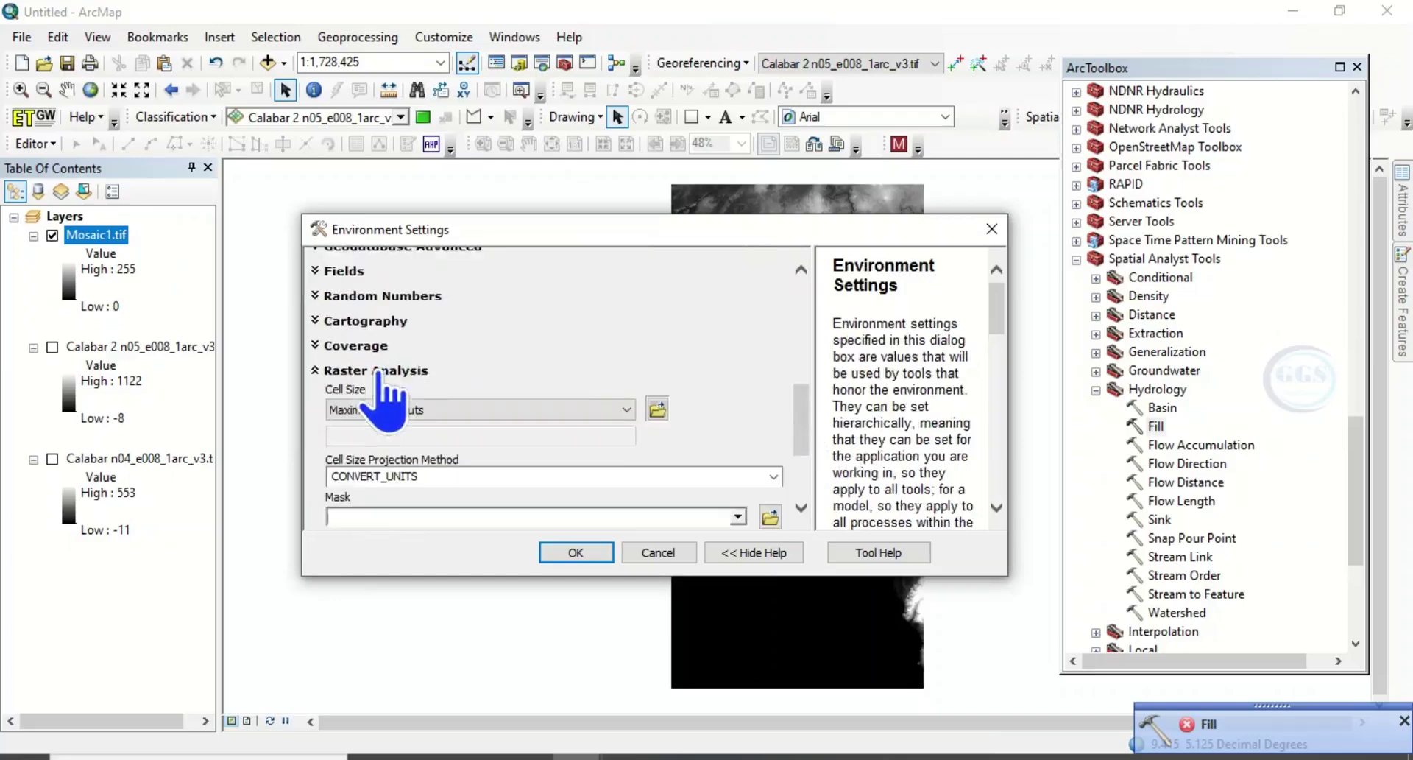
pyautogui.scroll(-2, 813, 428)
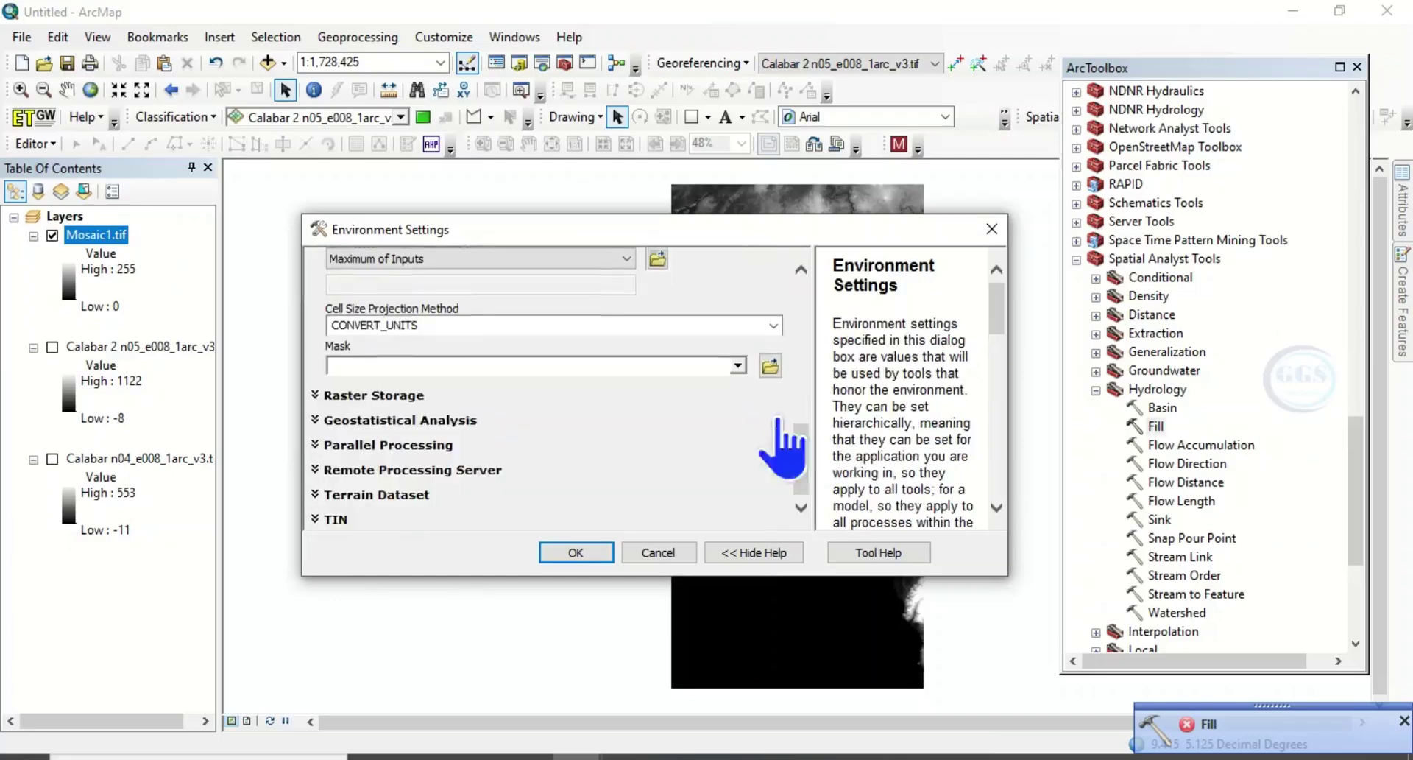
pyautogui.click(738, 367)
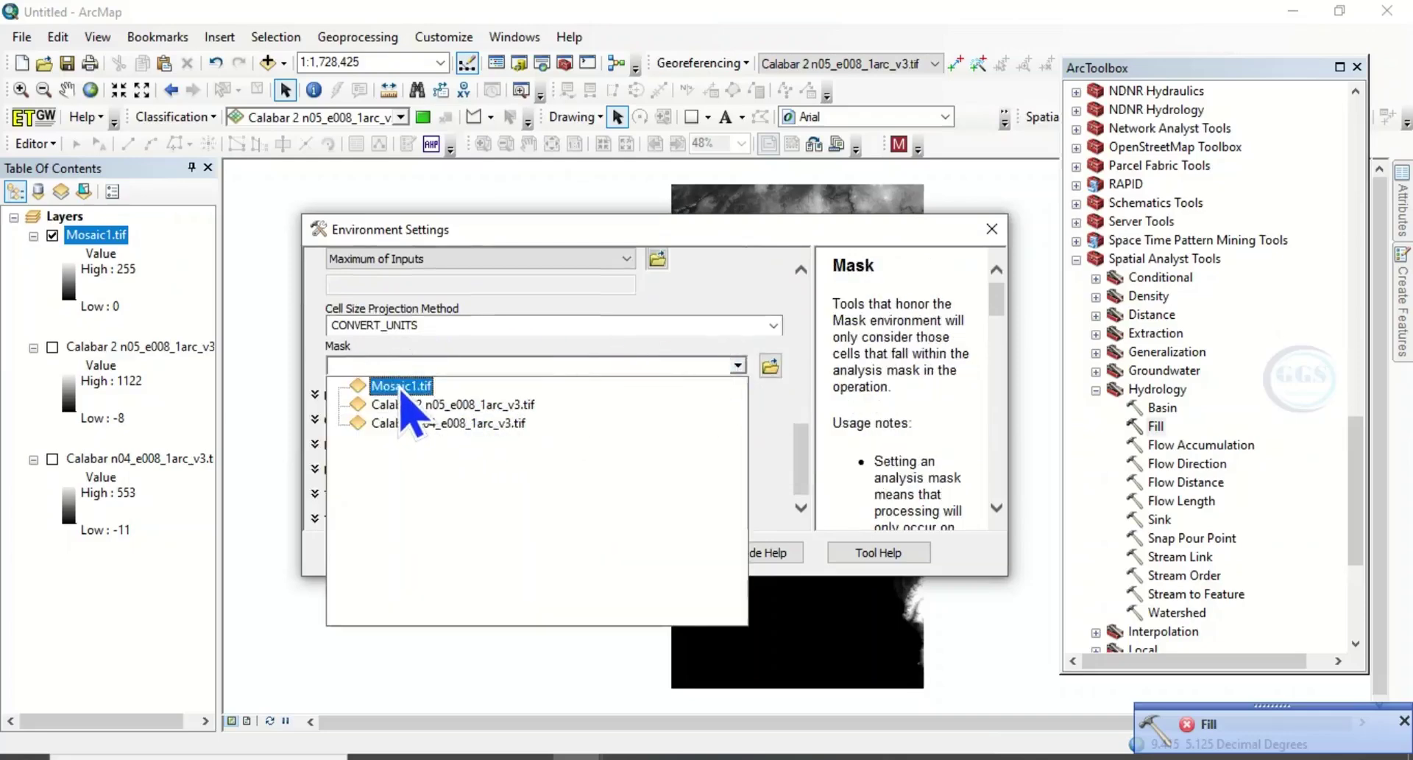
pyautogui.click(401, 386)
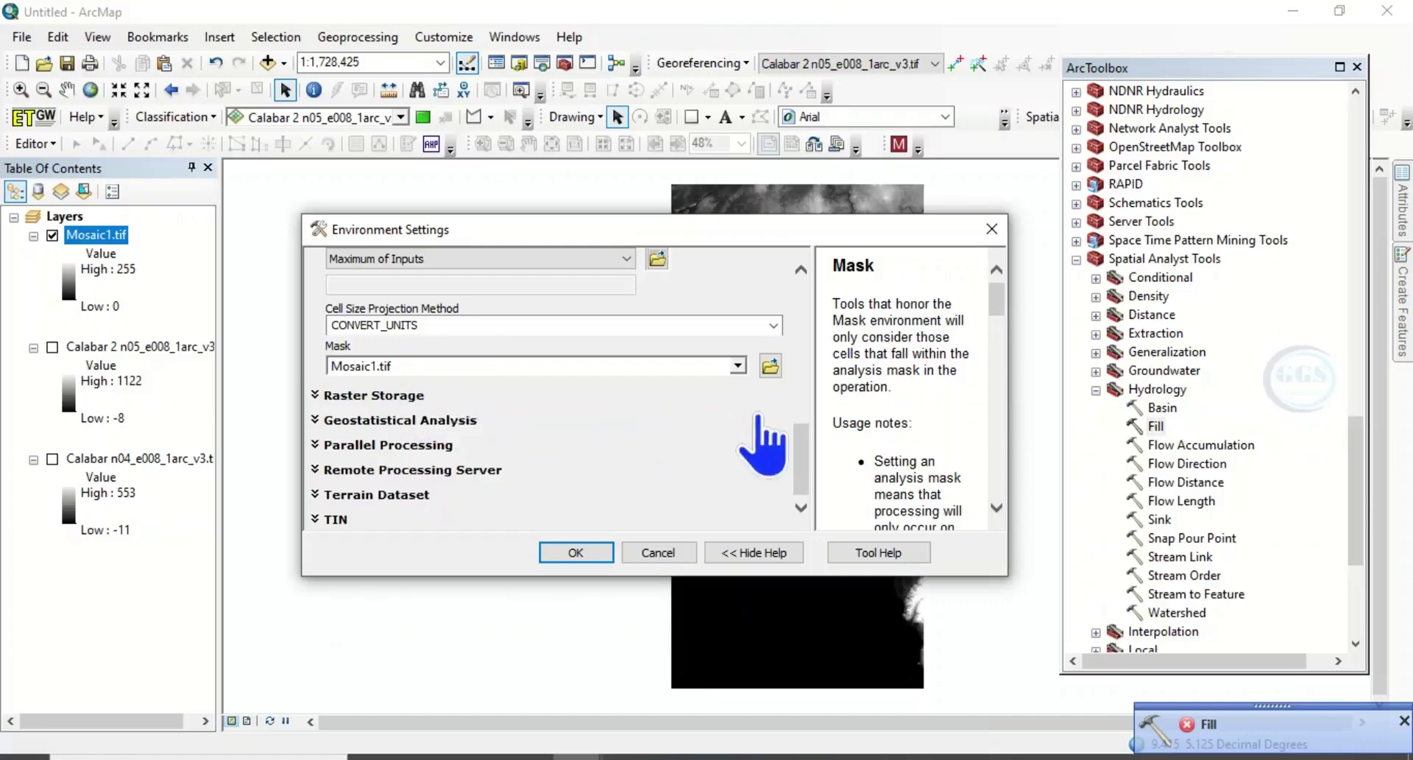
pyautogui.click(381, 444)
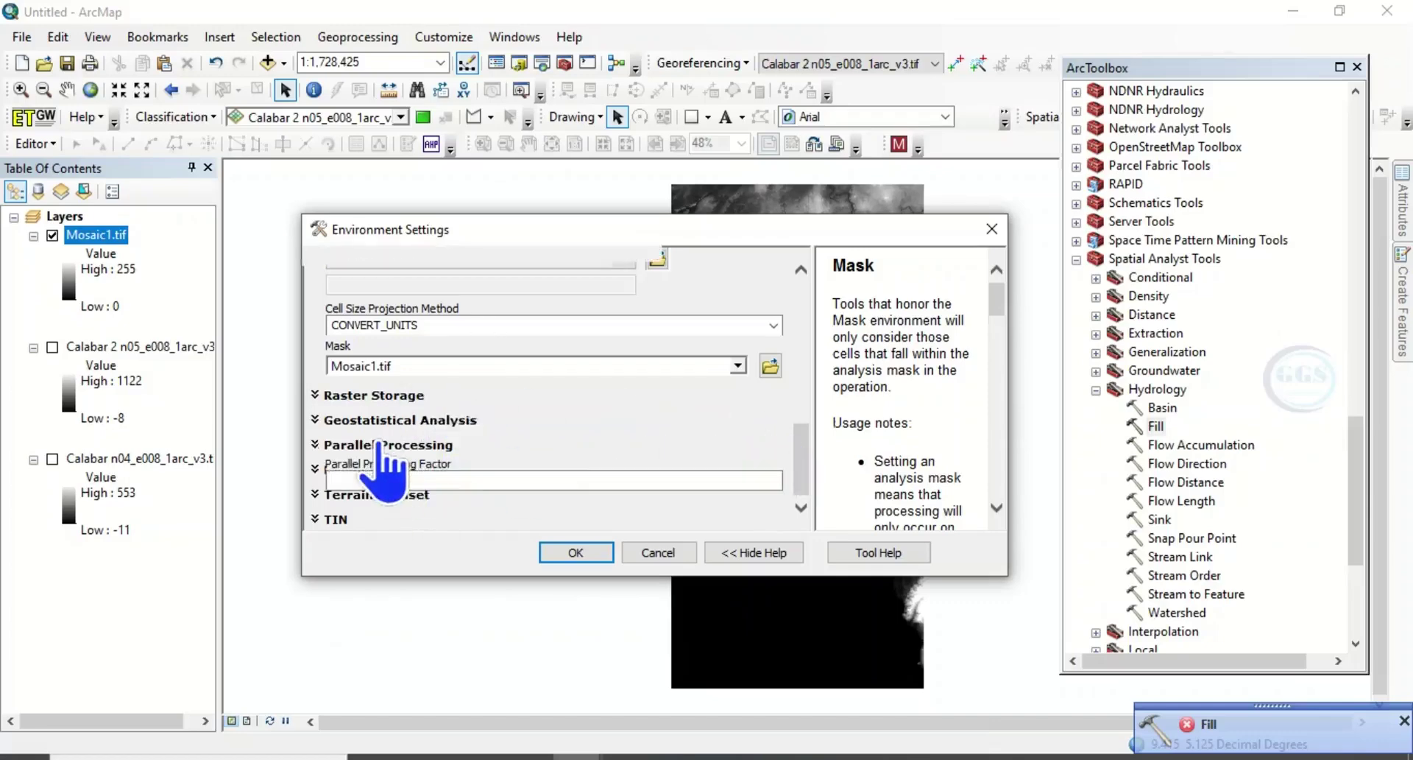
pyautogui.click(574, 474)
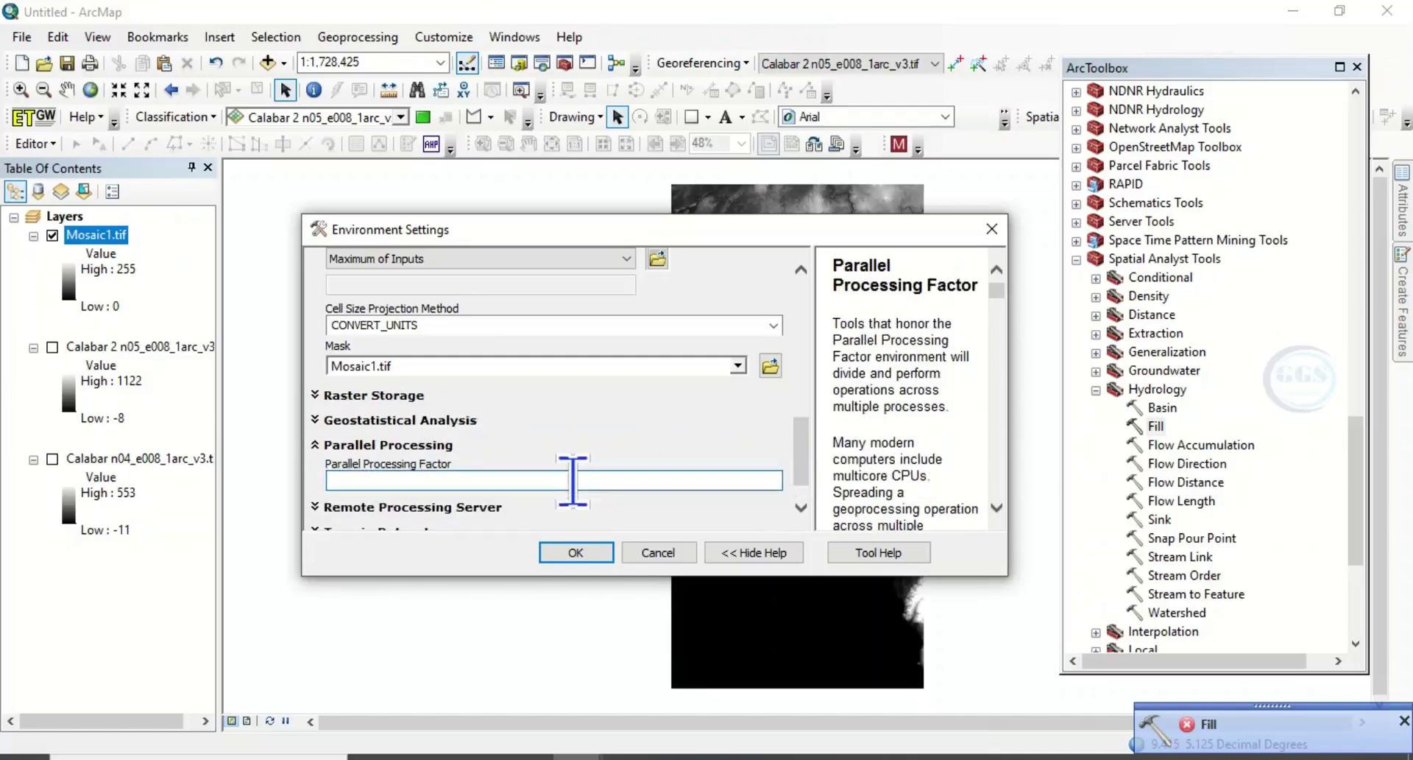
# Apply the environment setting of 0 and run Fill, adding Fill.tif (values 0–255) above Mosaic1.tif
pyautogui.write('0')
pyautogui.click(576, 553)
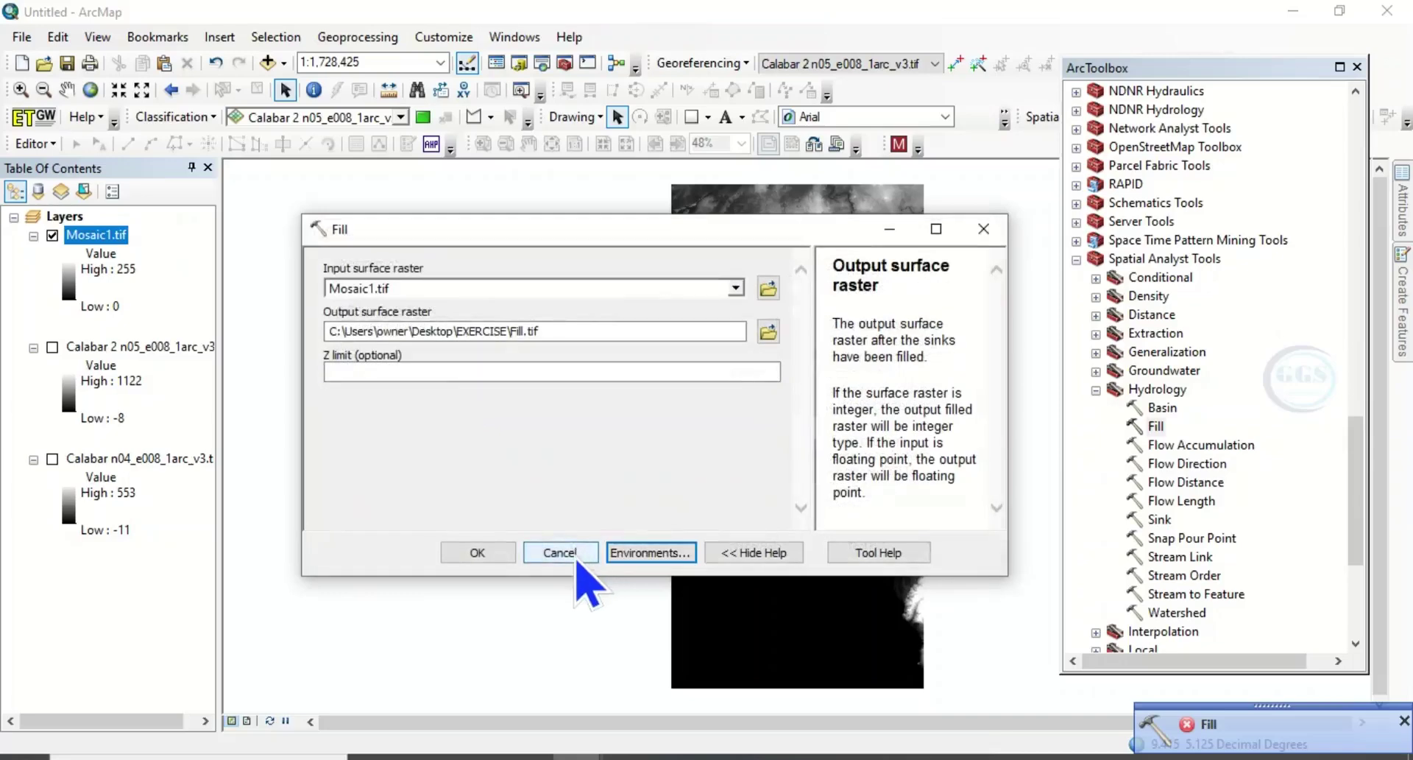
pyautogui.click(477, 553)
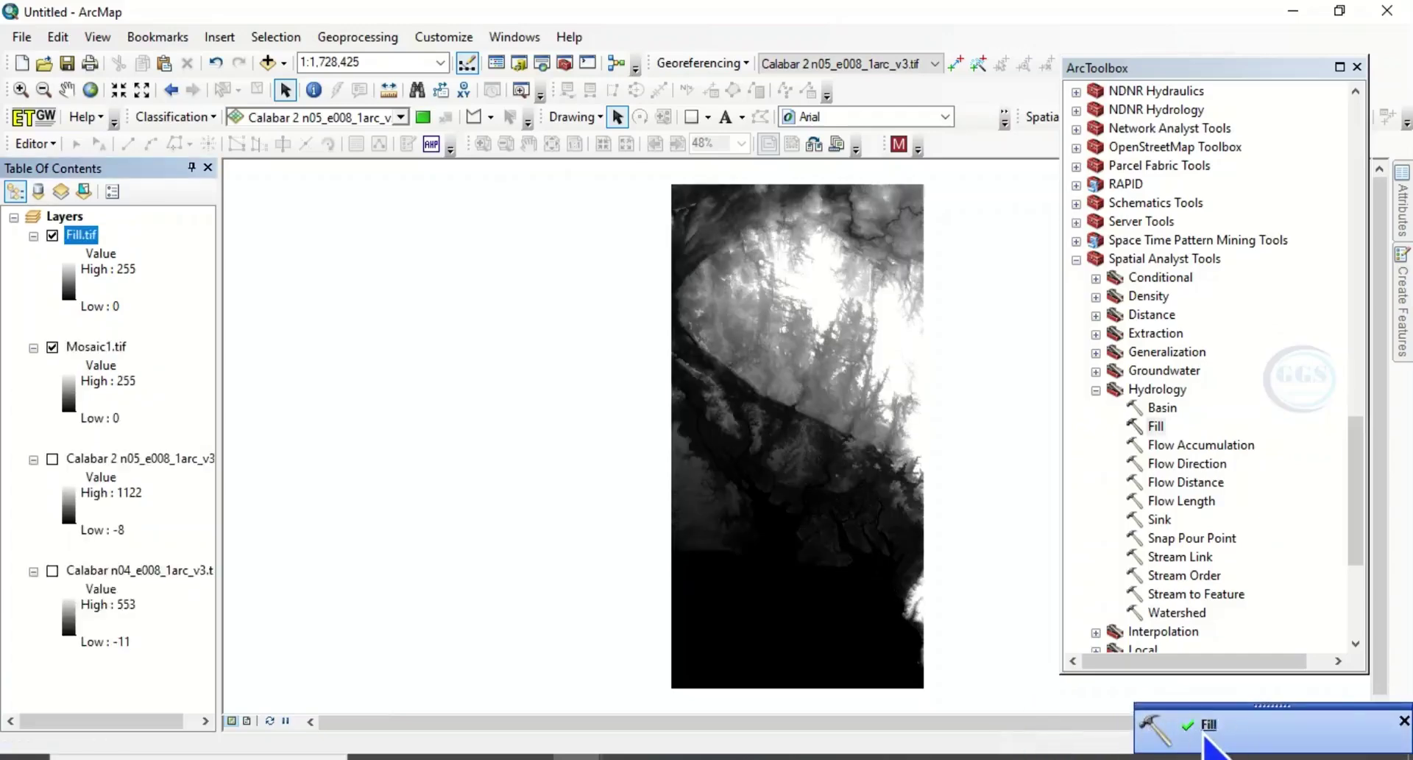
pyautogui.click(1211, 733)
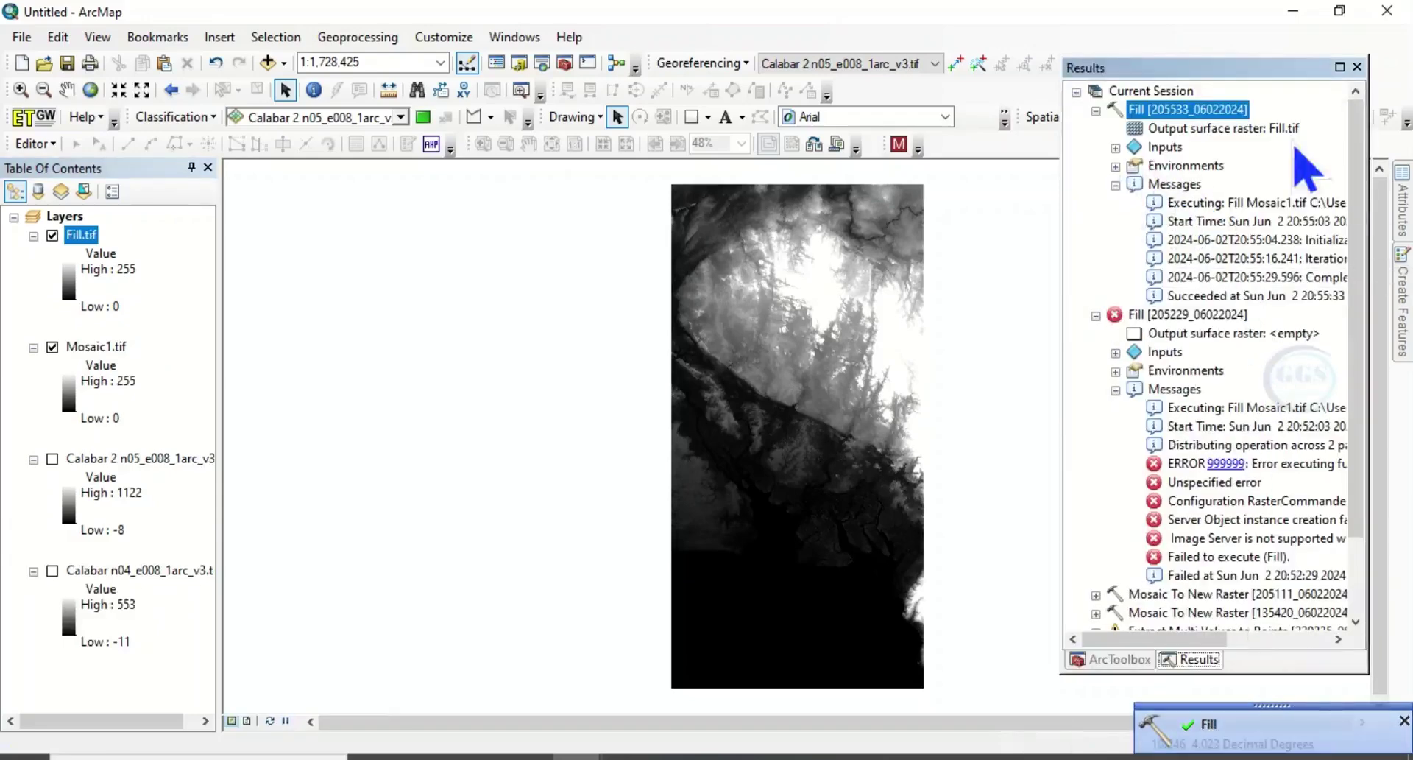
pyautogui.click(1358, 67)
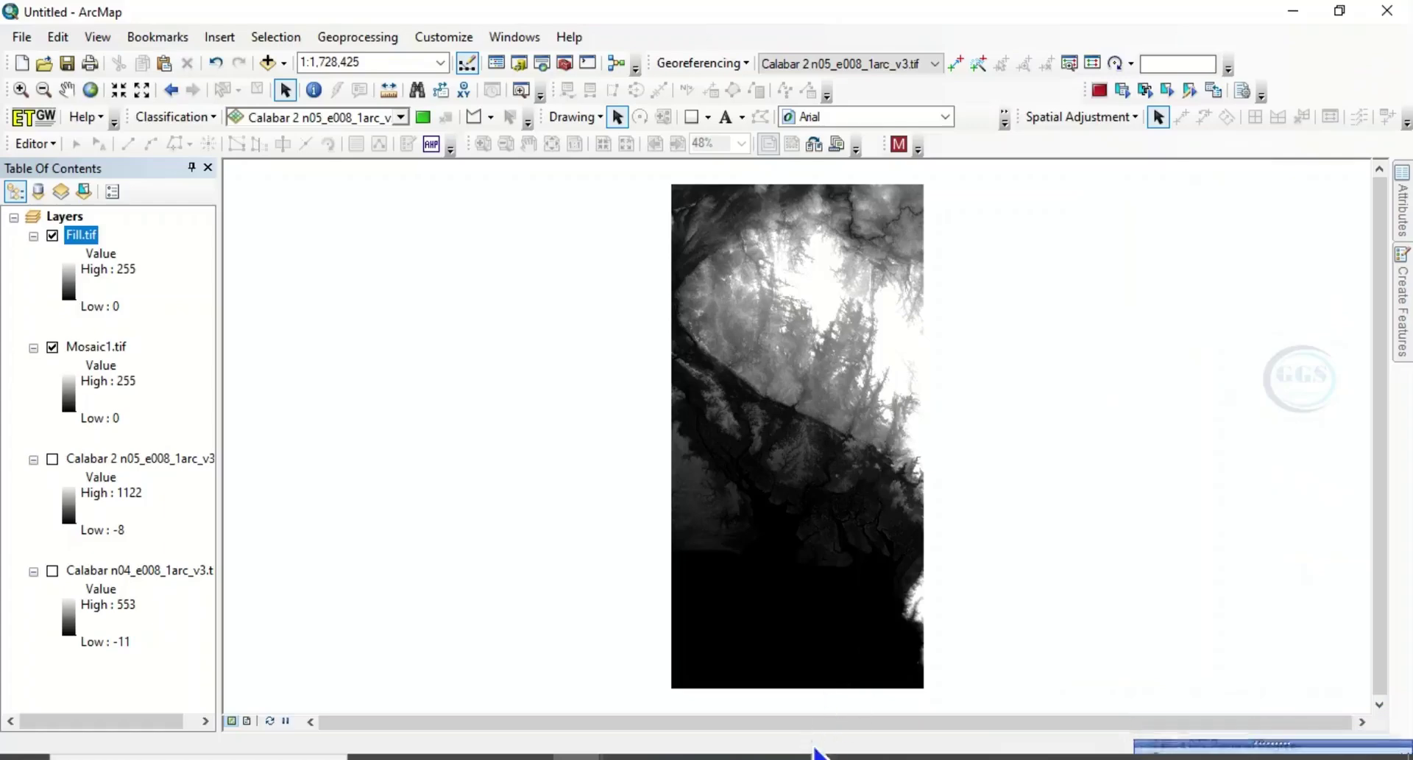
# Bring PowerPoint forward to slide 27, "Fill DEM error after mosaicking solved"
pyautogui.click(854, 757)
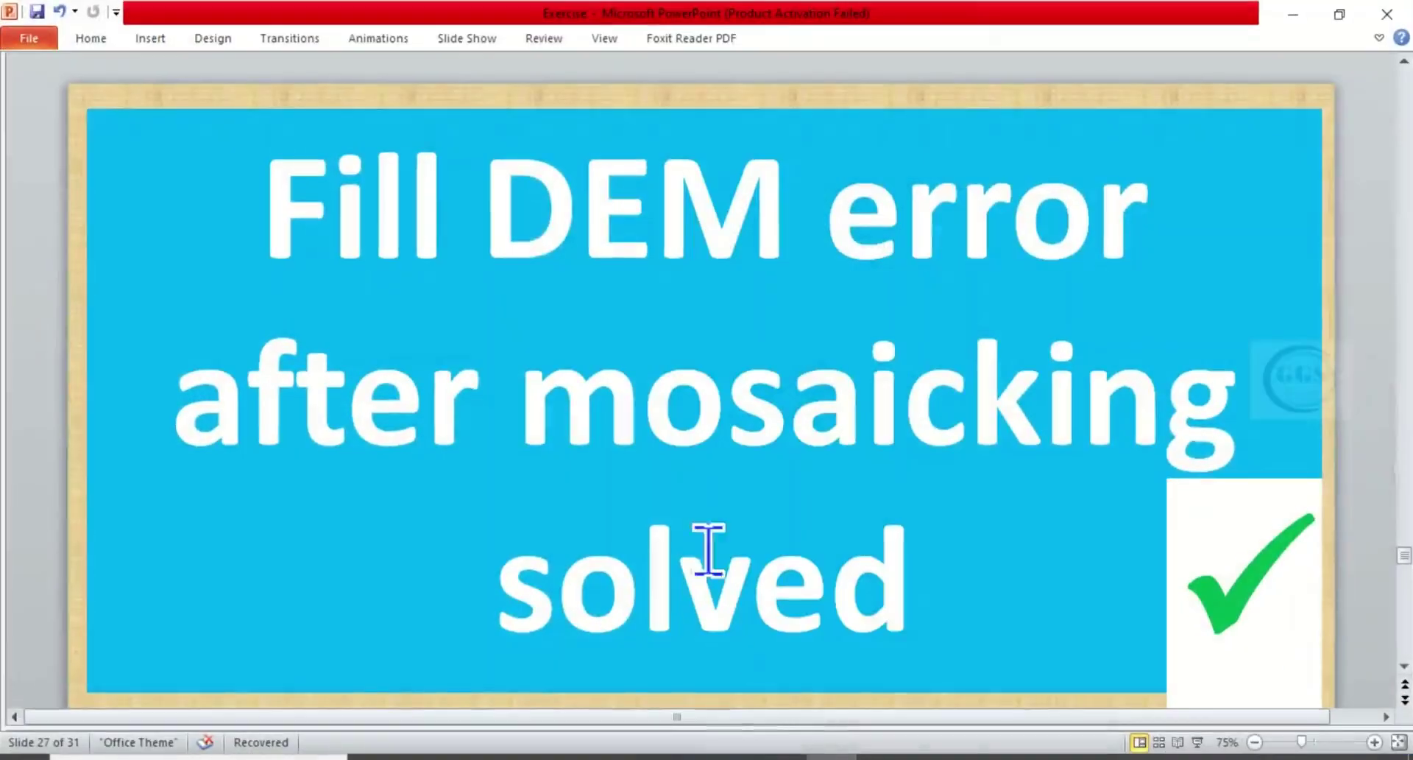